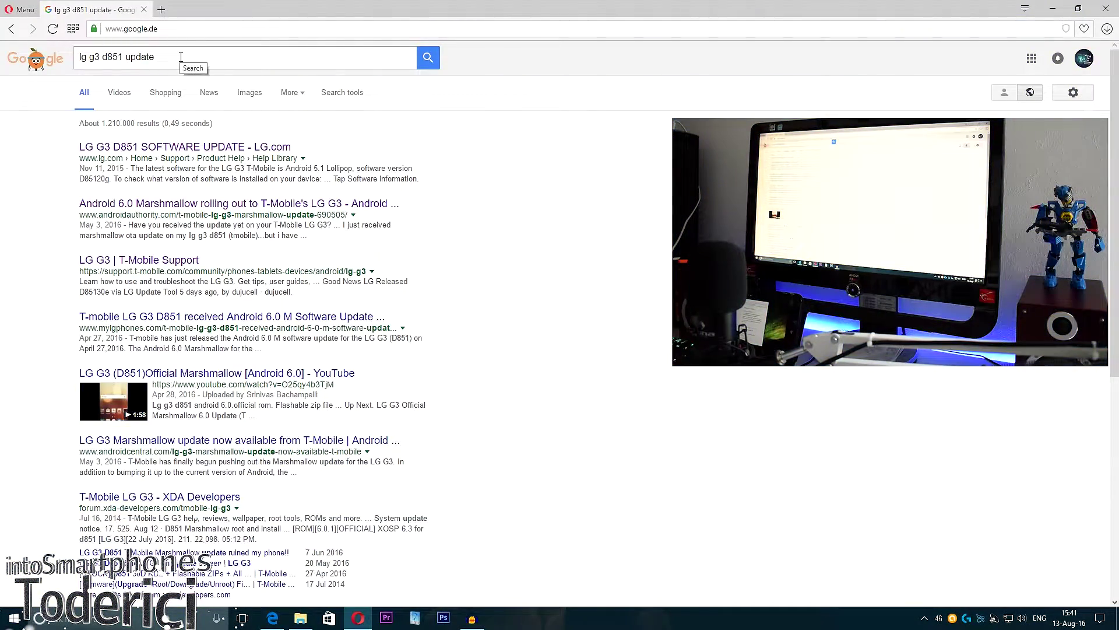
Open T-Mobile's LG G3 support page from the search results and go to its available software update document
{"action": "left_click_drag", "start_coordinate": [181, 56], "coordinate": [57, 71]}
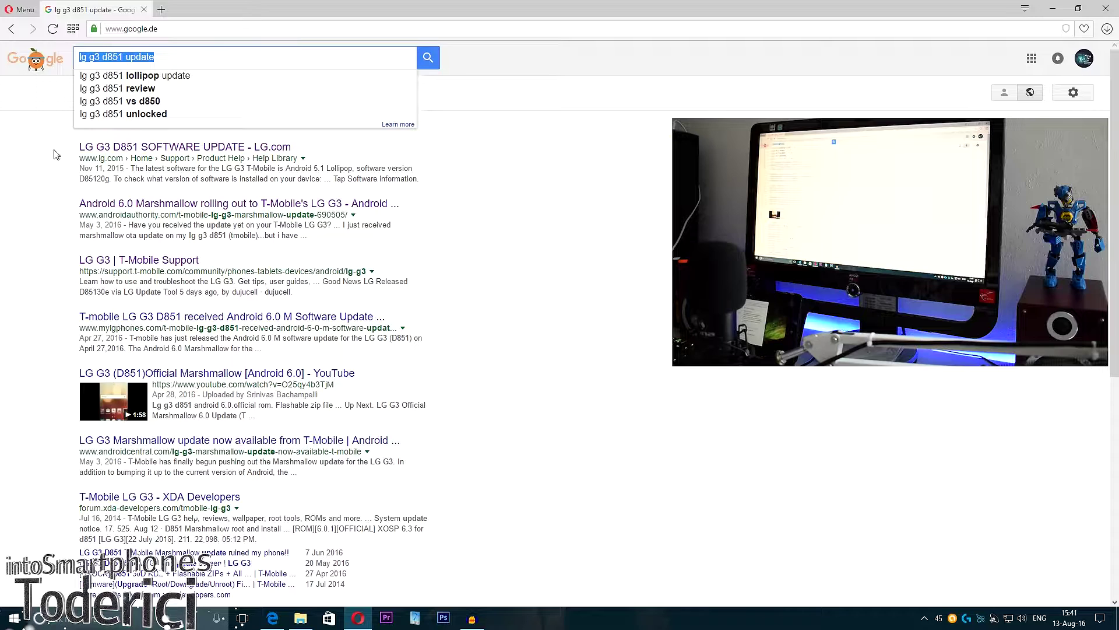
{"action": "left_click", "coordinate": [173, 64]}
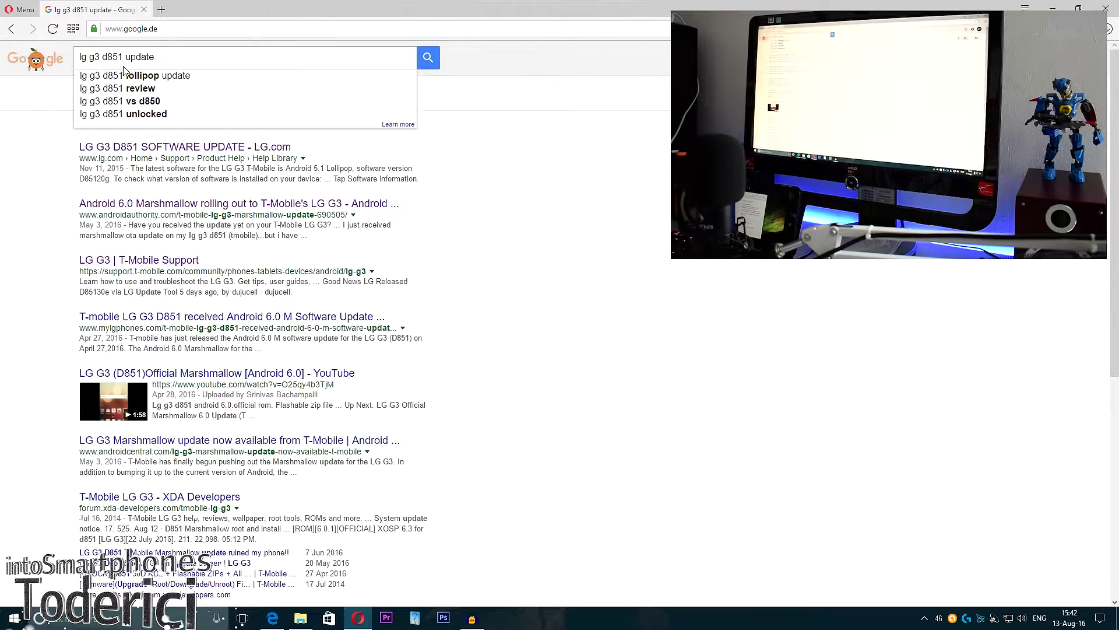
{"action": "left_click", "coordinate": [135, 261]}
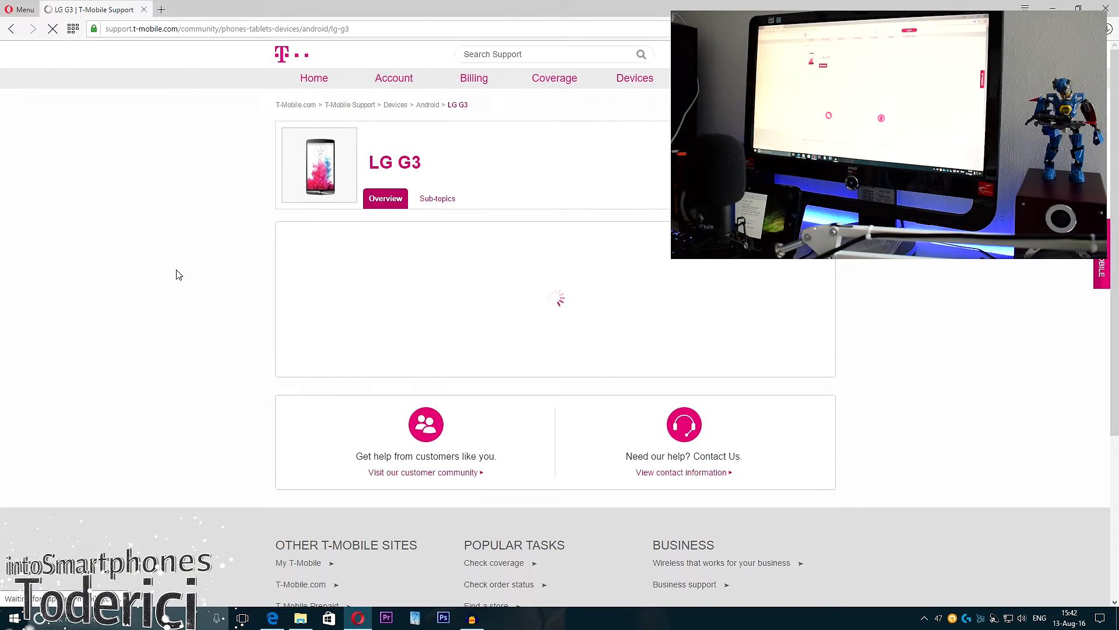
{"action": "scroll", "coordinate": [782, 425], "scroll_direction": "down", "scroll_amount": 1}
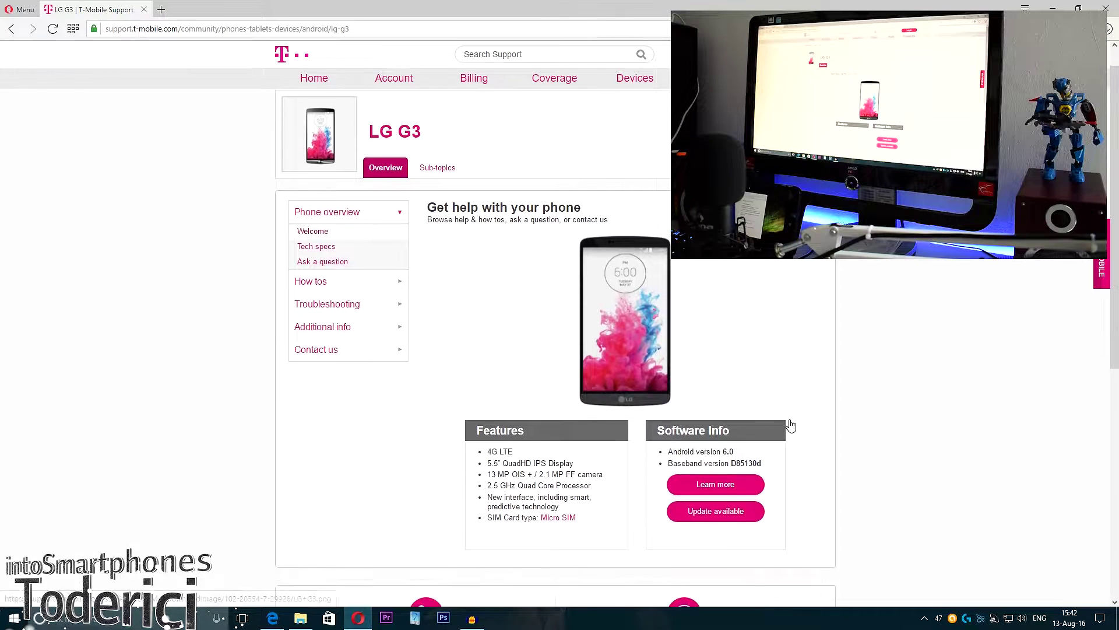
{"action": "scroll", "coordinate": [792, 427], "scroll_direction": "down", "scroll_amount": 1}
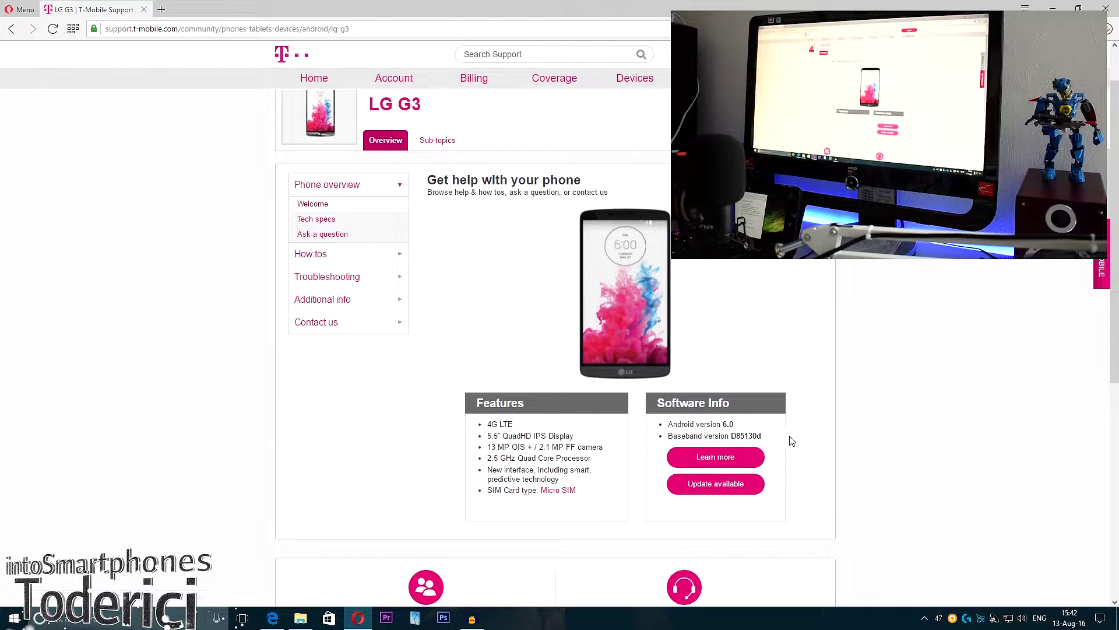
{"action": "left_click", "coordinate": [732, 484]}
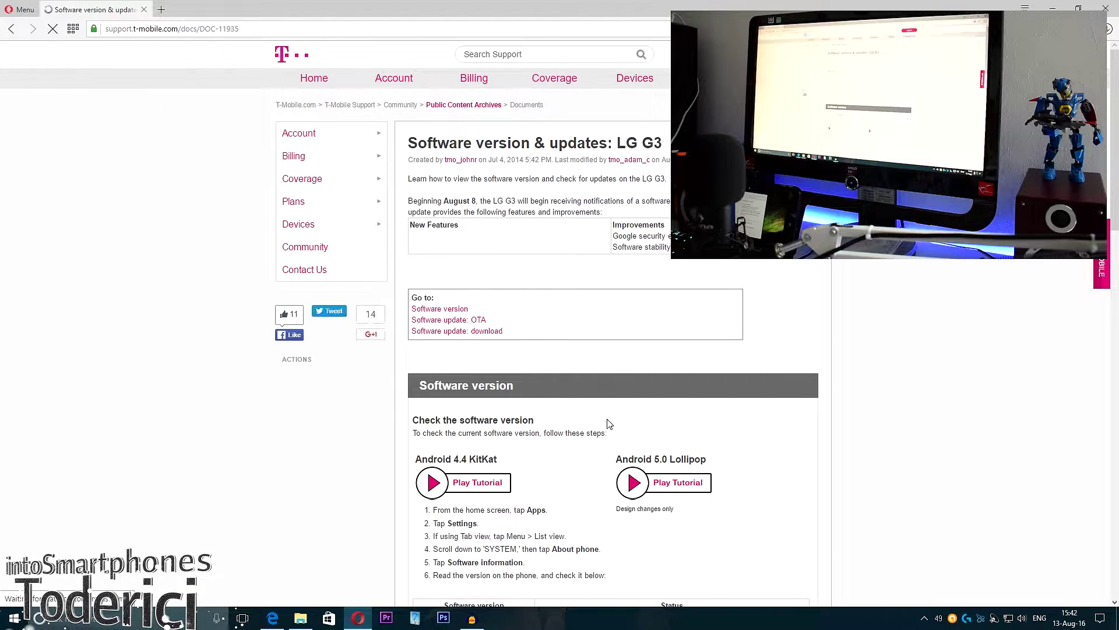
Examine the software version table, comparing the D85130e and D85130d entries and their update status
{"action": "scroll", "coordinate": [608, 419], "scroll_direction": "down", "scroll_amount": 8}
{"action": "scroll", "coordinate": [516, 401], "scroll_direction": "down", "scroll_amount": 2}
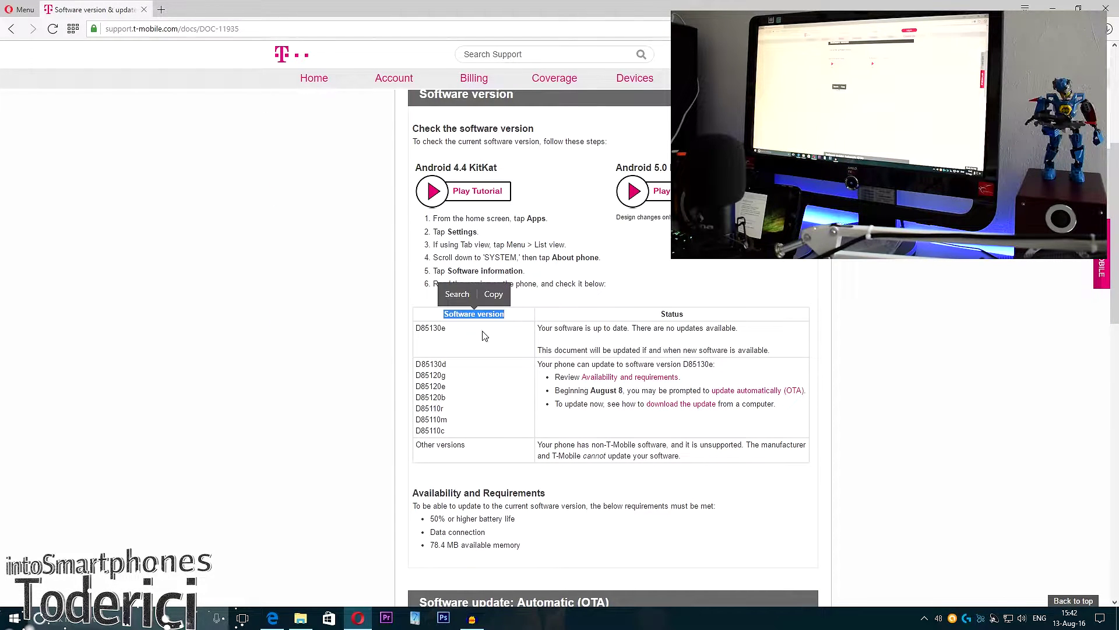
{"action": "left_click_drag", "start_coordinate": [460, 330], "coordinate": [418, 338]}
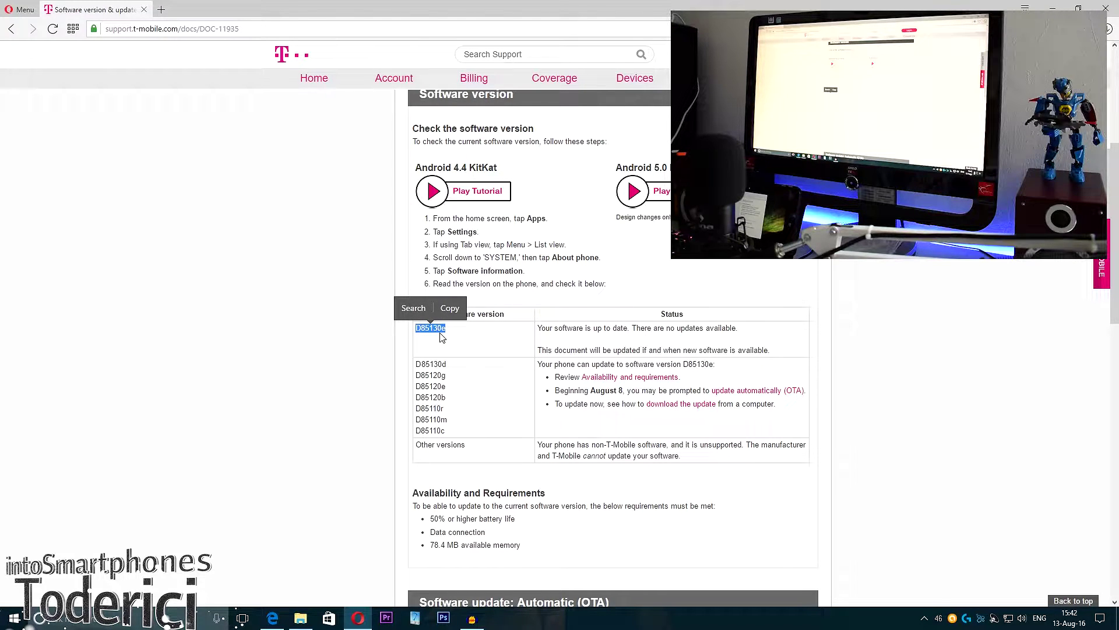
{"action": "left_click", "coordinate": [444, 332]}
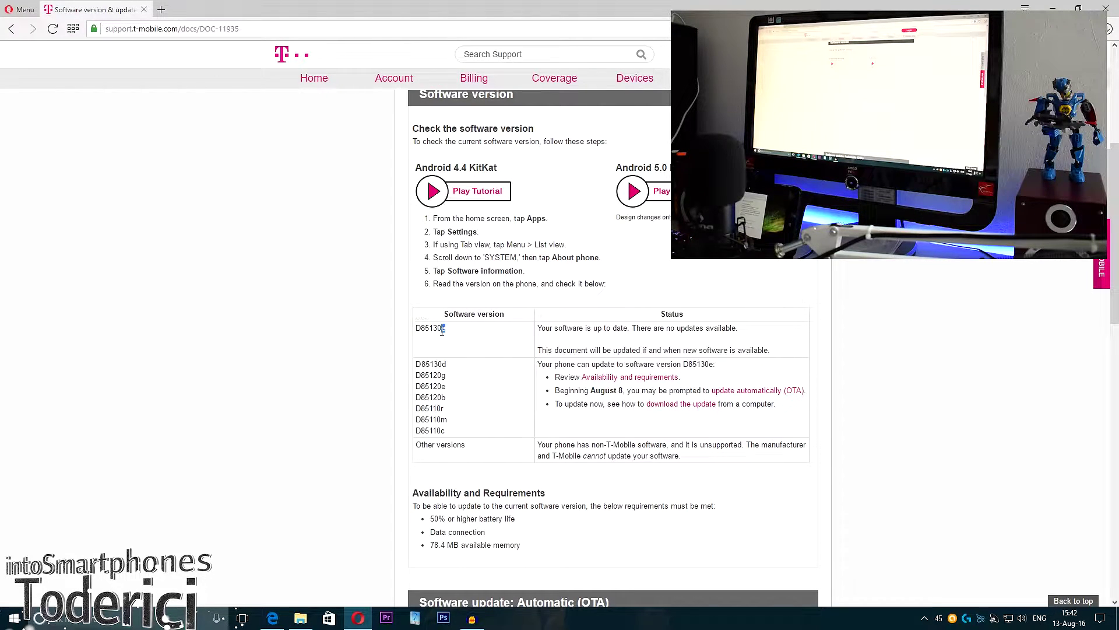
{"action": "left_click_drag", "start_coordinate": [444, 365], "coordinate": [445, 365]}
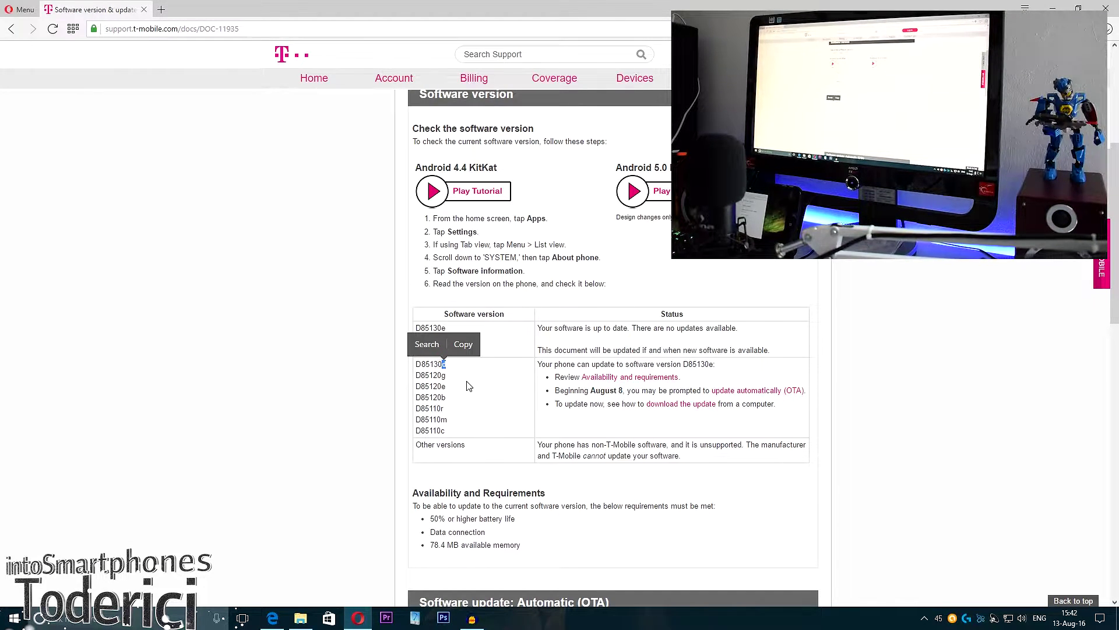
{"action": "left_click", "coordinate": [445, 329]}
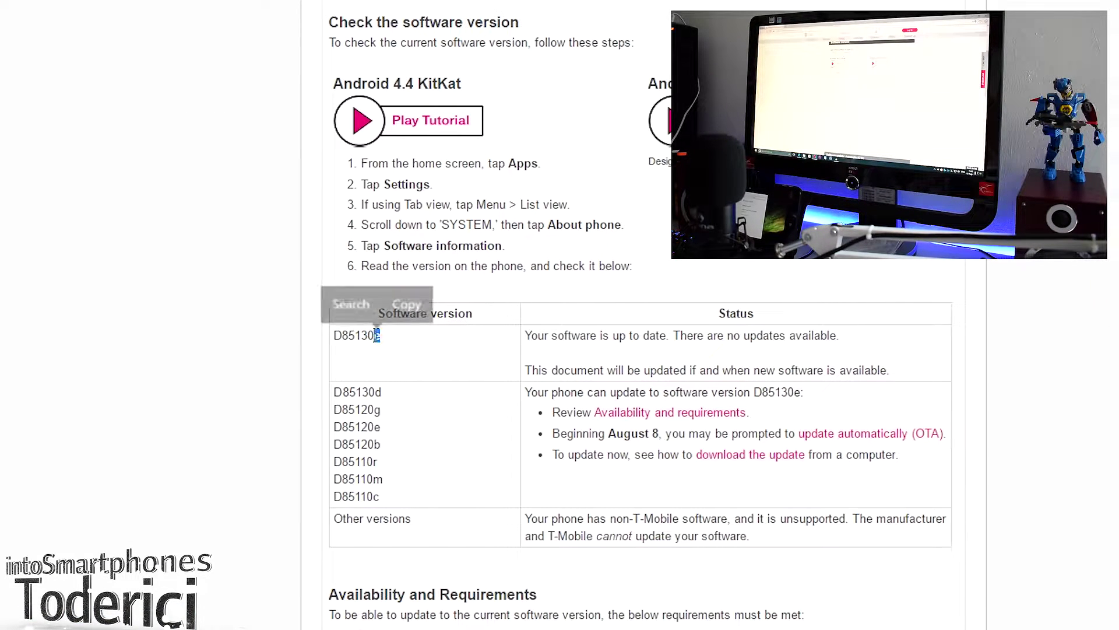
{"action": "left_click", "coordinate": [437, 349]}
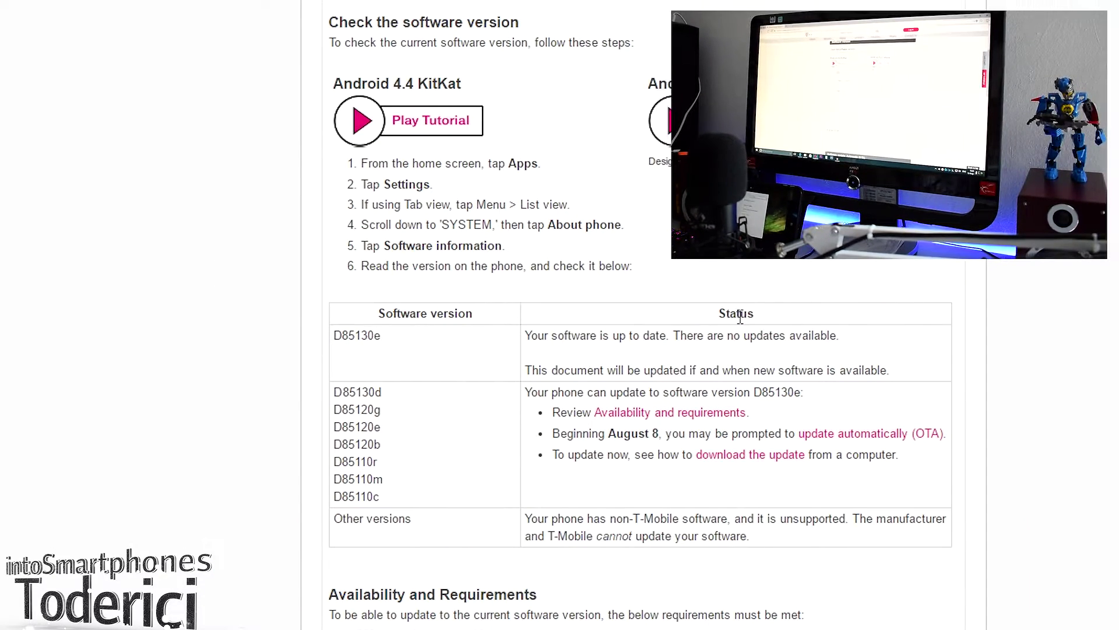
Review the availability requirements and the automatic (OTA) and download update sections of the document
{"action": "scroll", "coordinate": [774, 347], "scroll_direction": "down", "scroll_amount": 3}
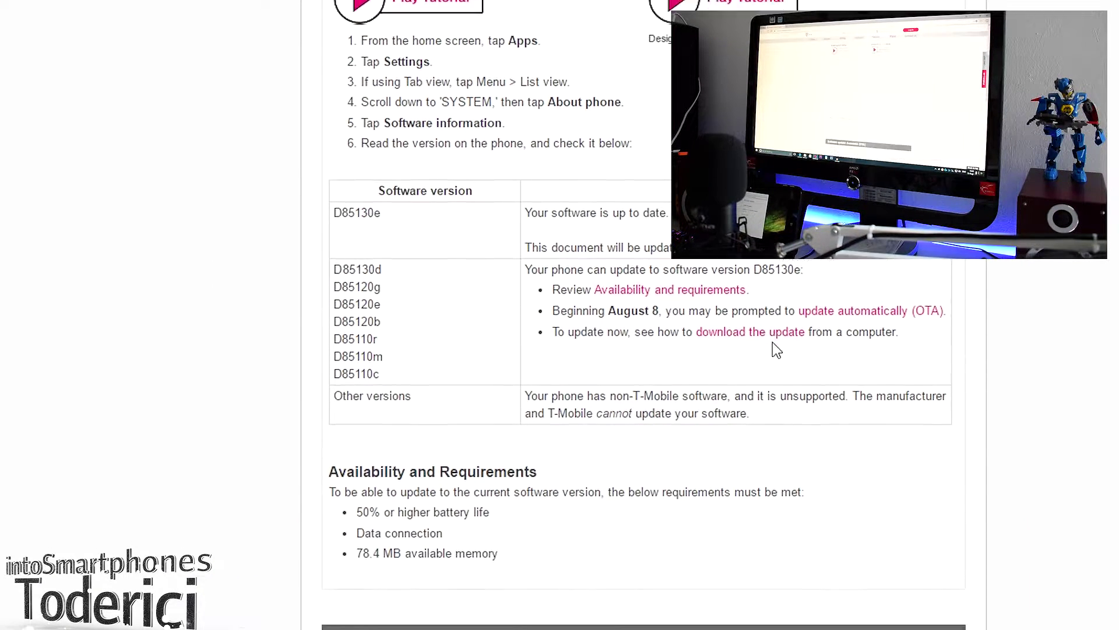
{"action": "scroll", "coordinate": [825, 413], "scroll_direction": "down", "scroll_amount": 3}
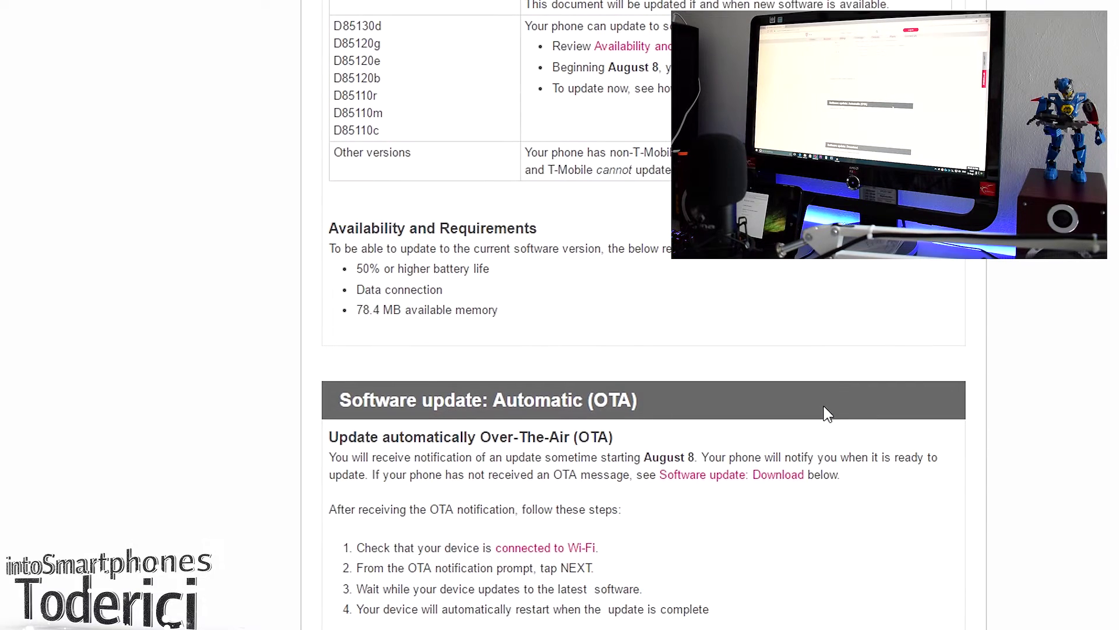
{"action": "scroll", "coordinate": [827, 413], "scroll_direction": "down", "scroll_amount": 5}
{"action": "scroll", "coordinate": [822, 412], "scroll_direction": "down", "scroll_amount": 3}
{"action": "scroll", "coordinate": [593, 439], "scroll_direction": "up", "scroll_amount": 5}
{"action": "scroll", "coordinate": [592, 434], "scroll_direction": "up", "scroll_amount": 3}
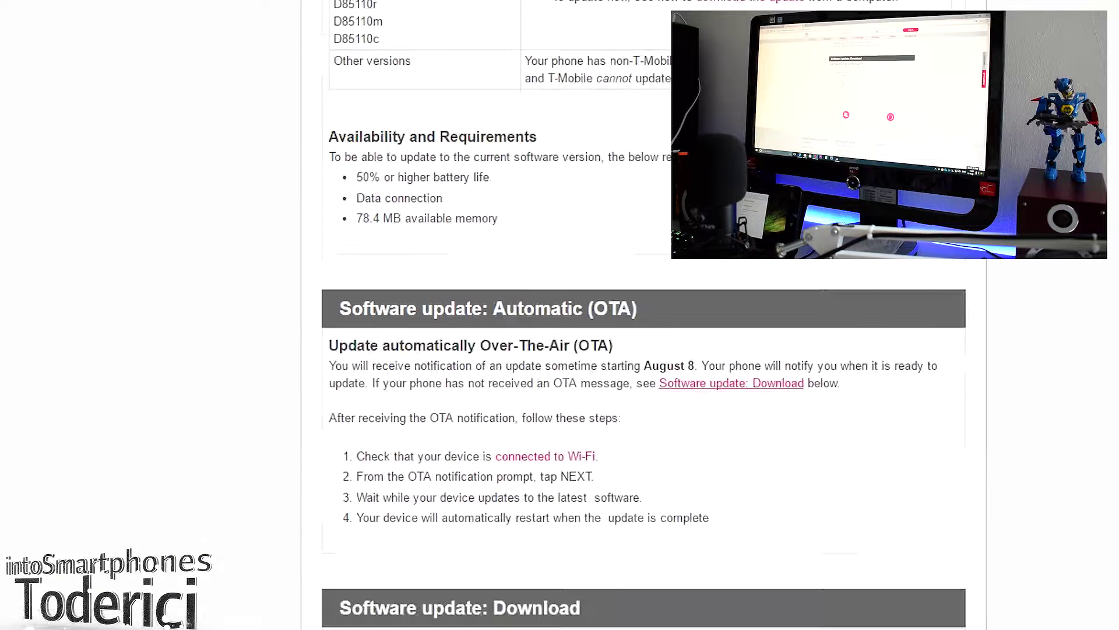
{"action": "scroll", "coordinate": [261, 312], "scroll_direction": "up", "scroll_amount": 3}
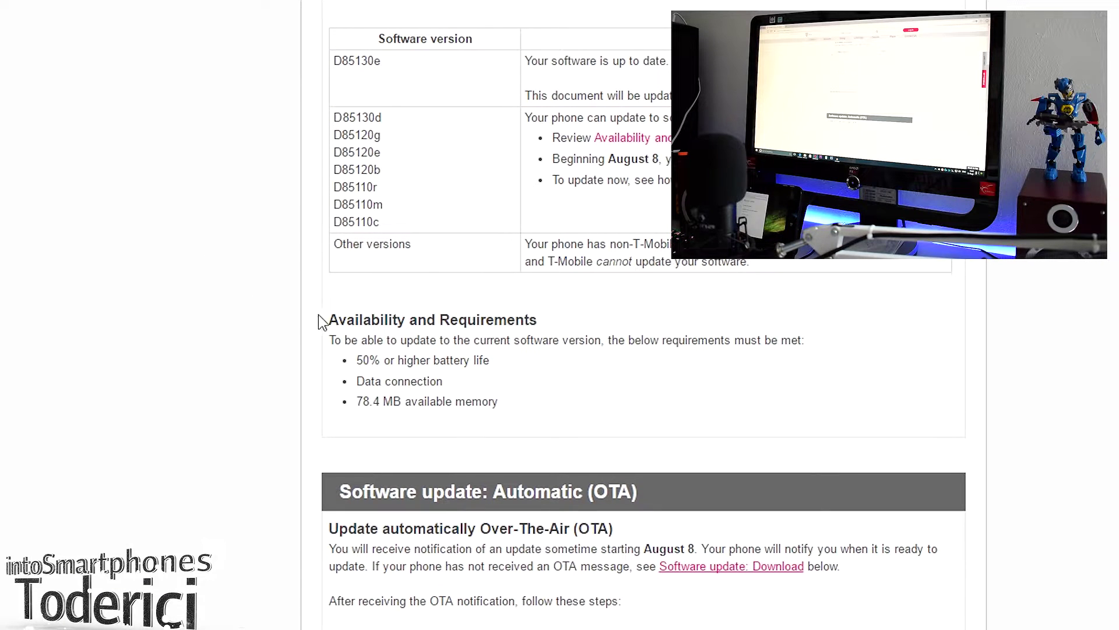
Search google.de for "lg pc suite" in a new browser tab and open LG's PC Suite help page
{"action": "key", "text": "ctrl+t"}
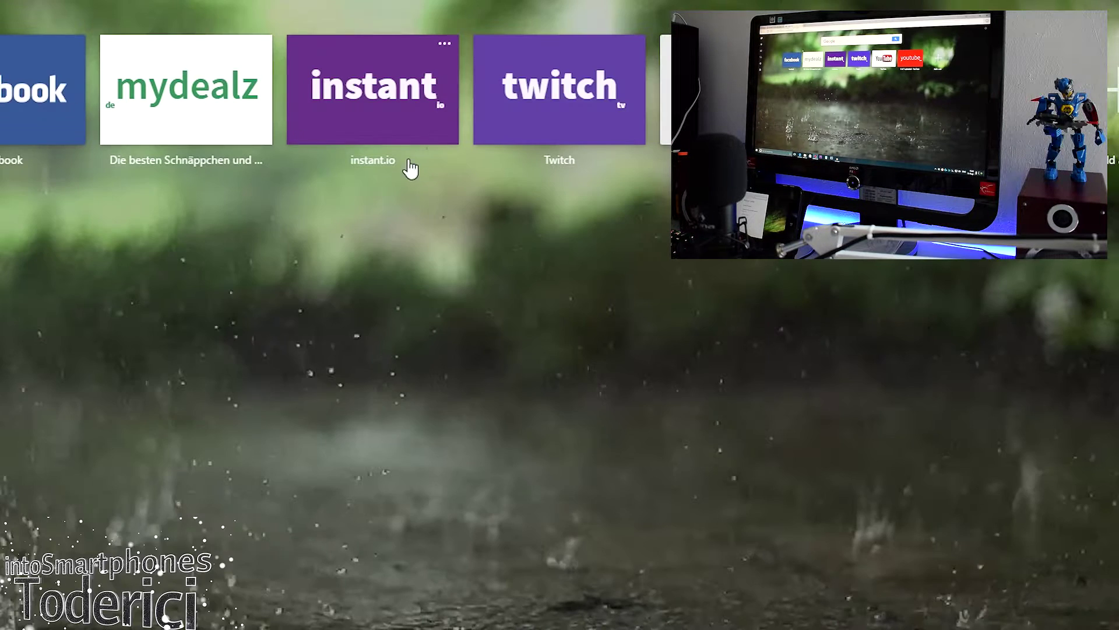
{"action": "type", "text": "google.de"}
{"action": "key", "text": "Return"}
{"action": "type", "text": "lg pc su"}
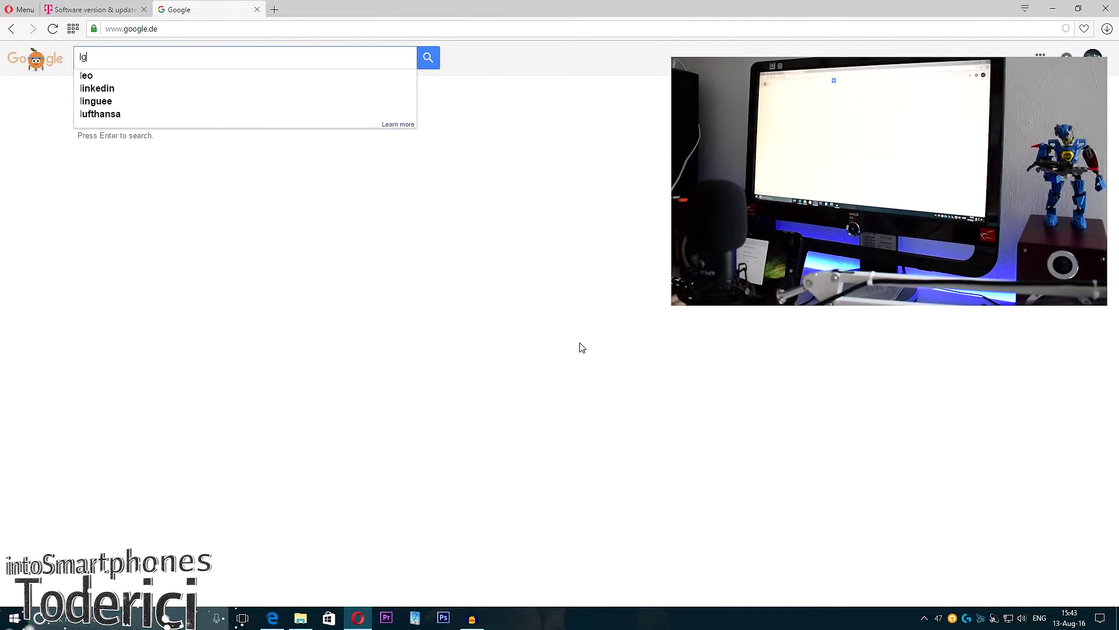
{"action": "type", "text": "ite"}
{"action": "key", "text": "Return"}
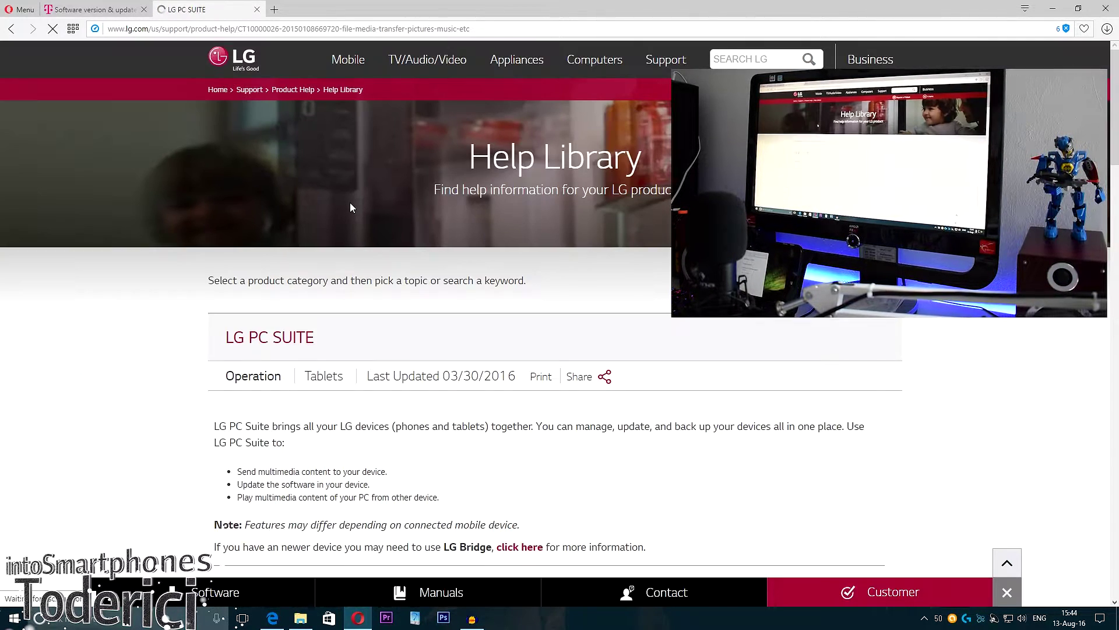
Download the Windows version of LG PC Suite and save LGPCSuite_Setup to the Desktop
{"action": "scroll", "coordinate": [350, 385], "scroll_direction": "down", "scroll_amount": 2}
{"action": "scroll", "coordinate": [349, 385], "scroll_direction": "down", "scroll_amount": 3}
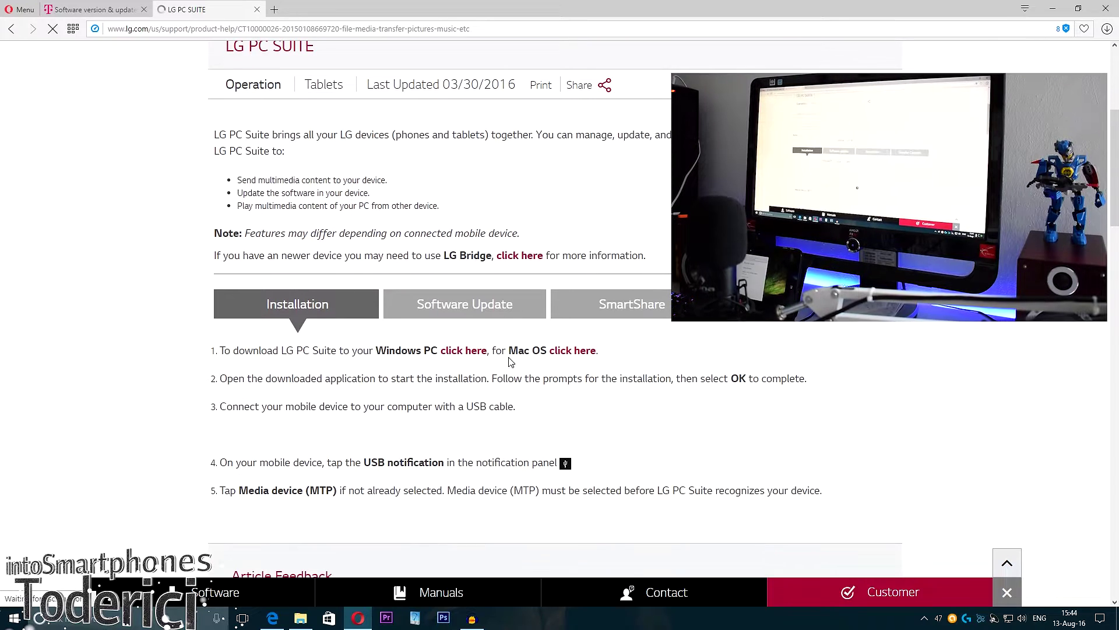
{"action": "left_click", "coordinate": [463, 350]}
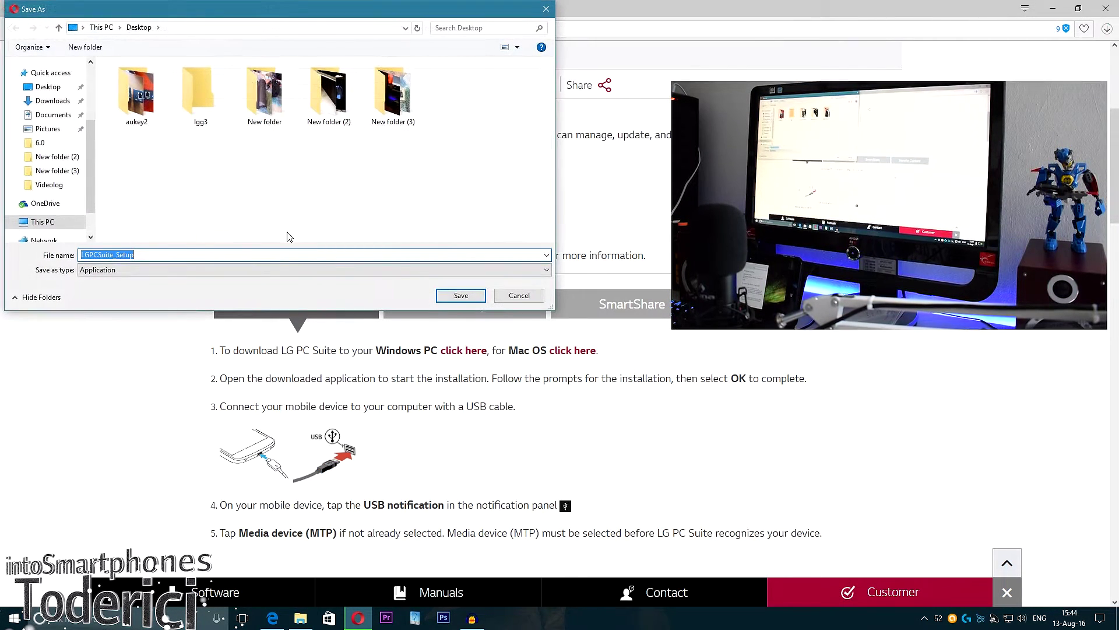
{"action": "left_click", "coordinate": [461, 296]}
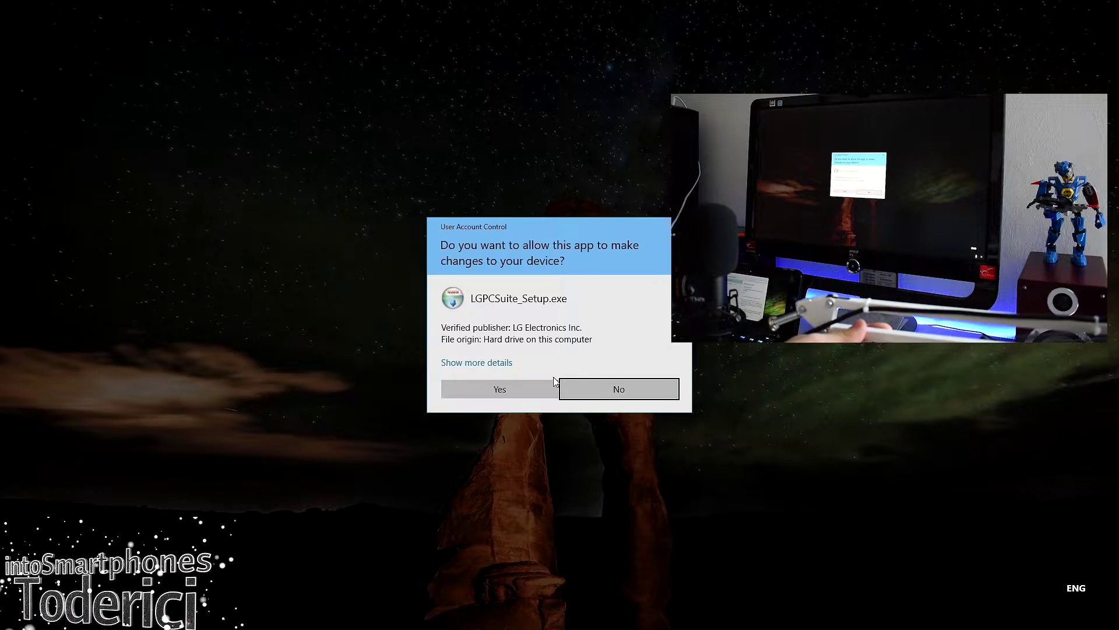
Install LG PC Suite in English (United States) to the default folder, without a desktop icon, and run it on completion
{"action": "left_click", "coordinate": [502, 389]}
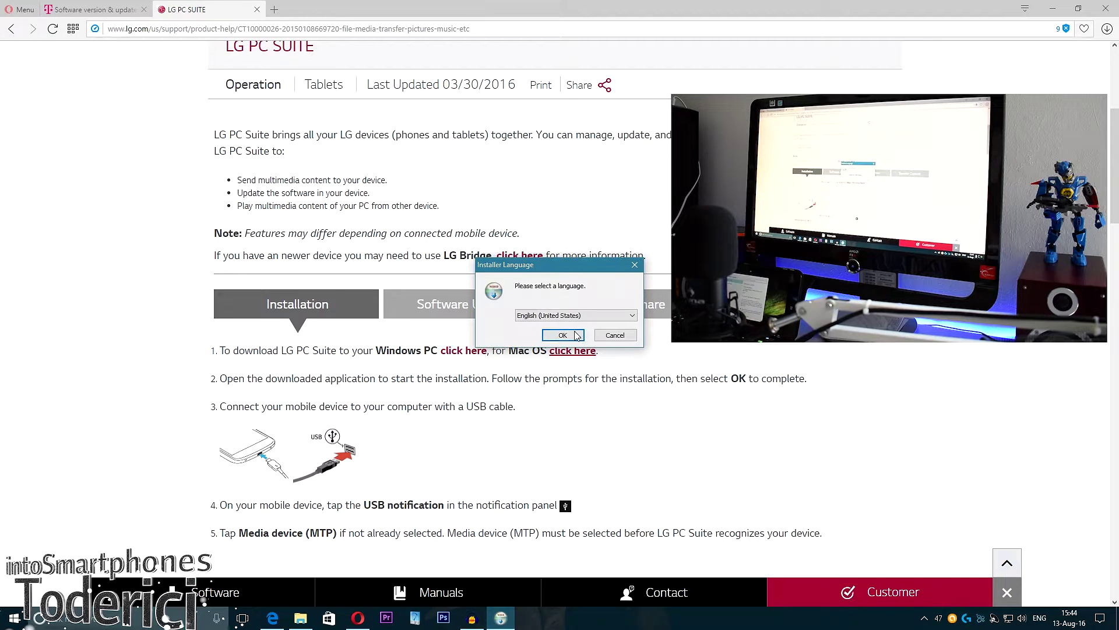
{"action": "left_click", "coordinate": [577, 335]}
{"action": "left_click", "coordinate": [624, 403]}
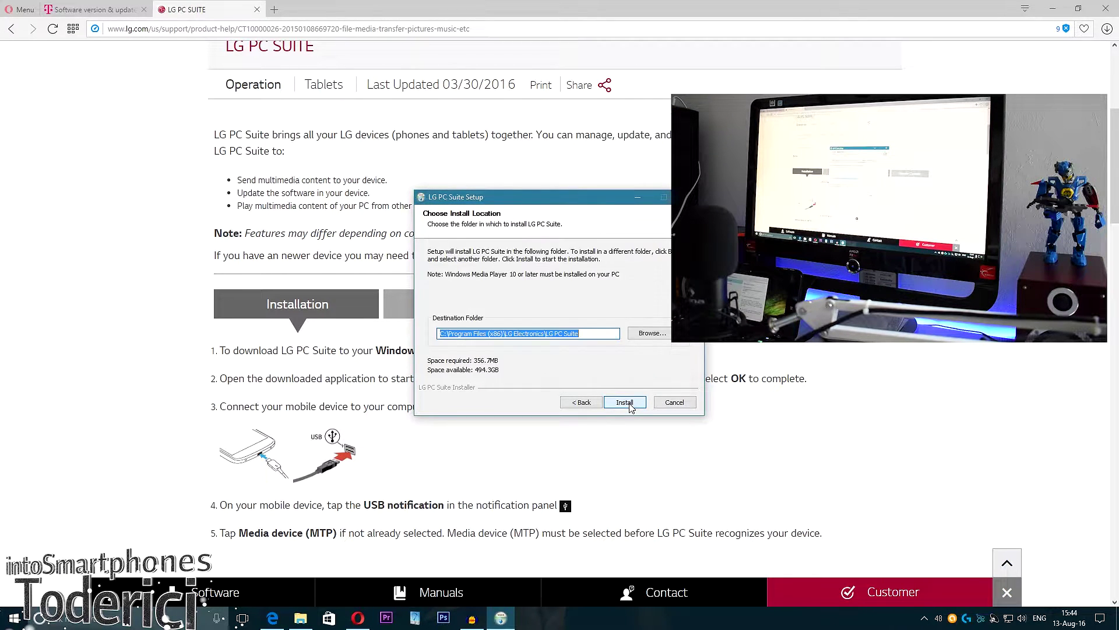
{"action": "left_click", "coordinate": [625, 402]}
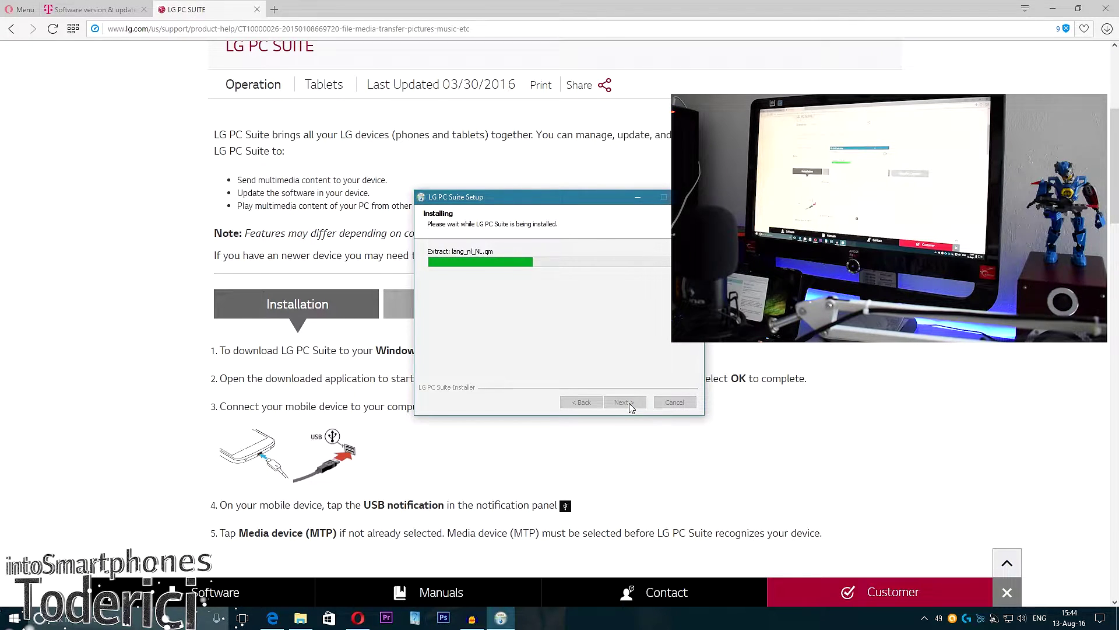
{"action": "left_click", "coordinate": [524, 315]}
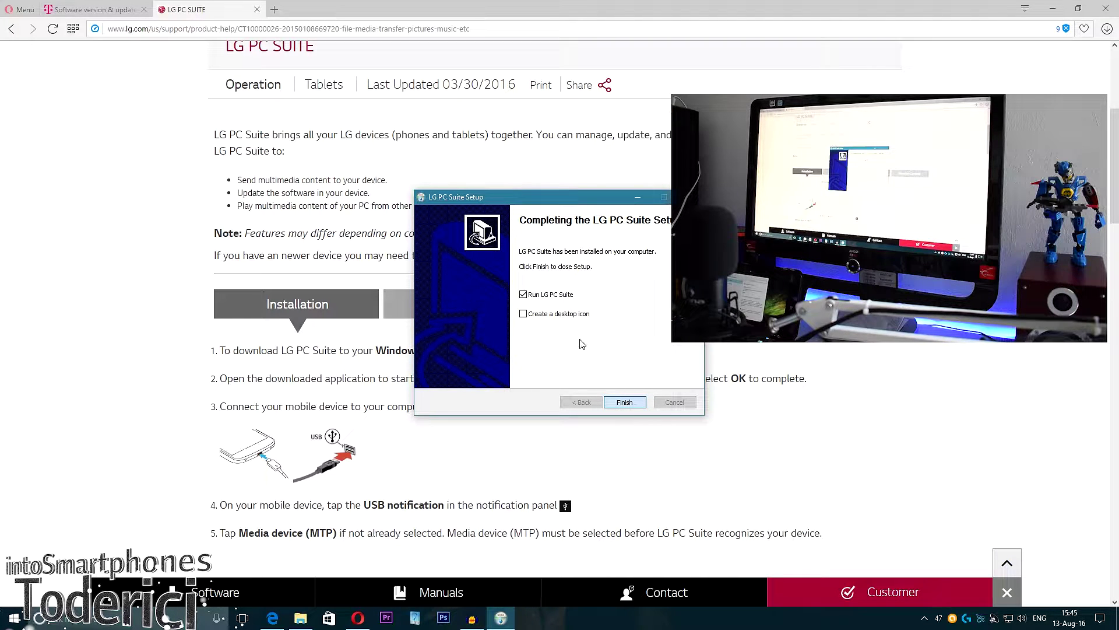
{"action": "left_click", "coordinate": [624, 401]}
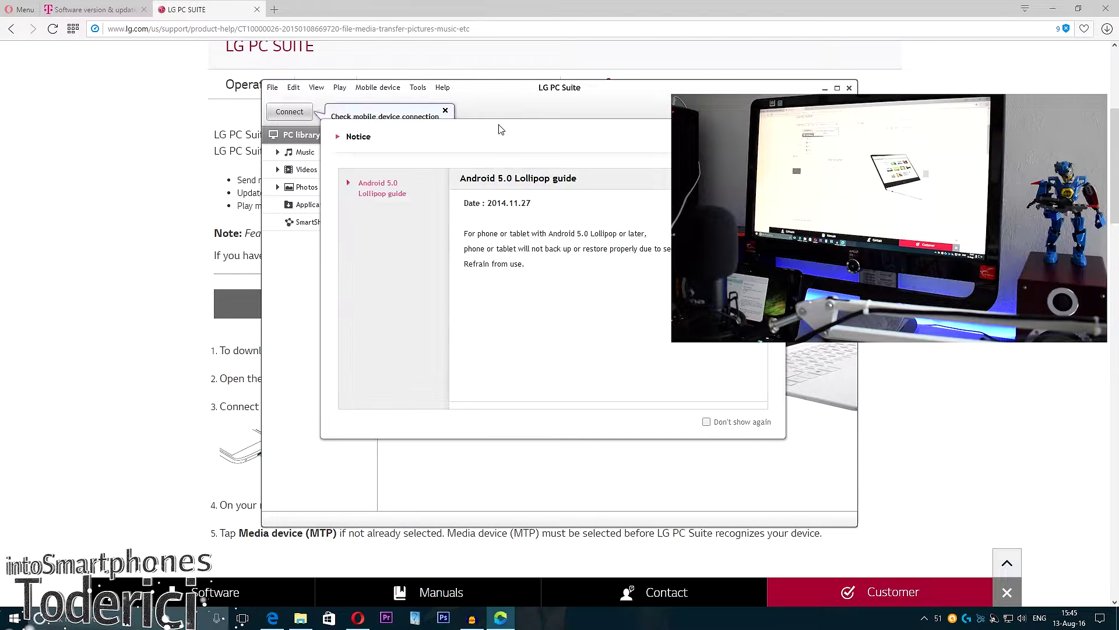
Dismiss the startup notice and connection tip, and start an upgrade check for the connected G3
{"action": "left_click", "coordinate": [775, 130]}
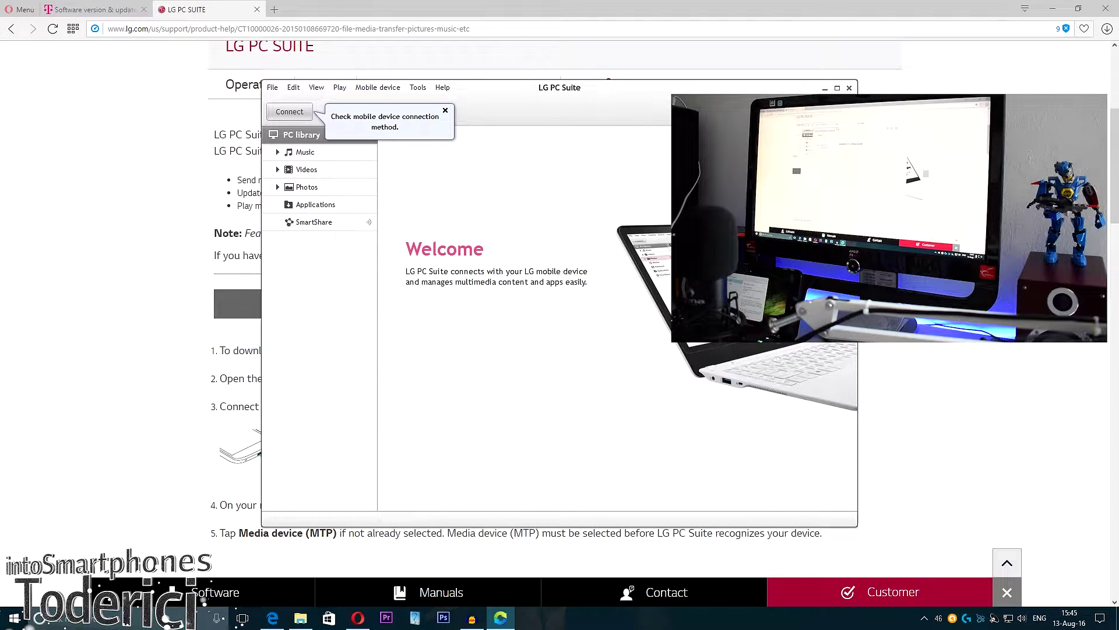
{"action": "left_click", "coordinate": [445, 111]}
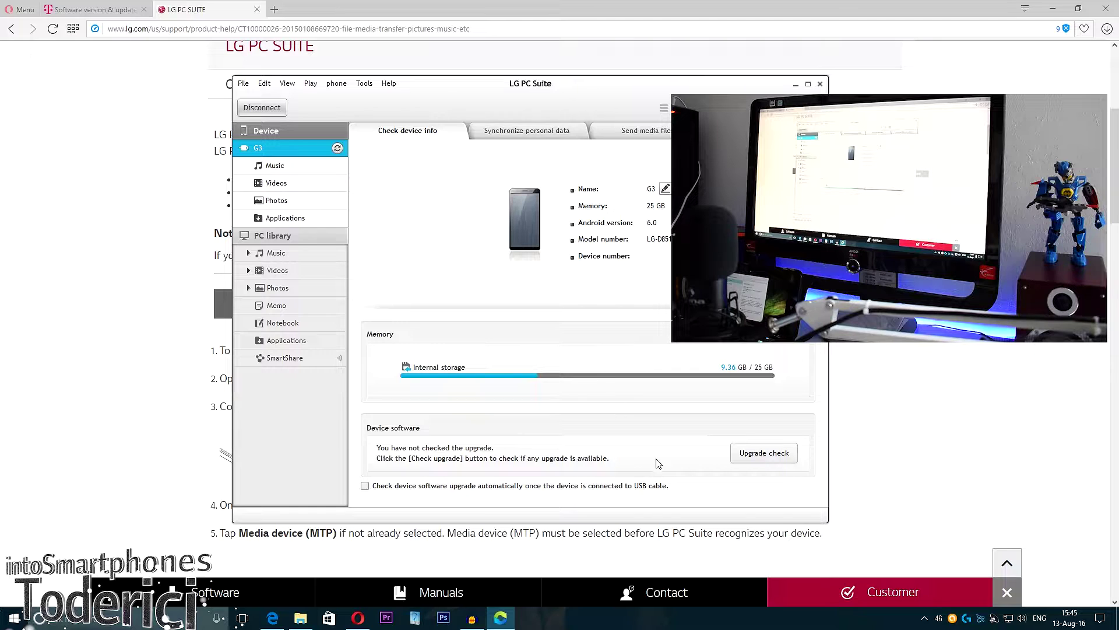
{"action": "left_click", "coordinate": [758, 453]}
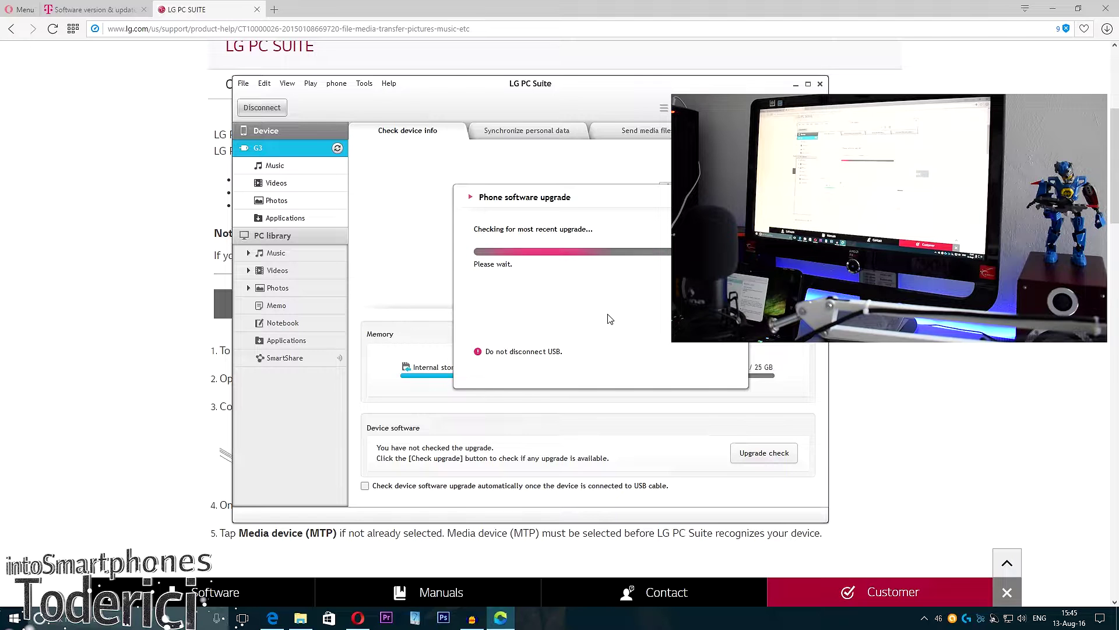
{"action": "left_click_drag", "start_coordinate": [582, 200], "coordinate": [593, 213]}
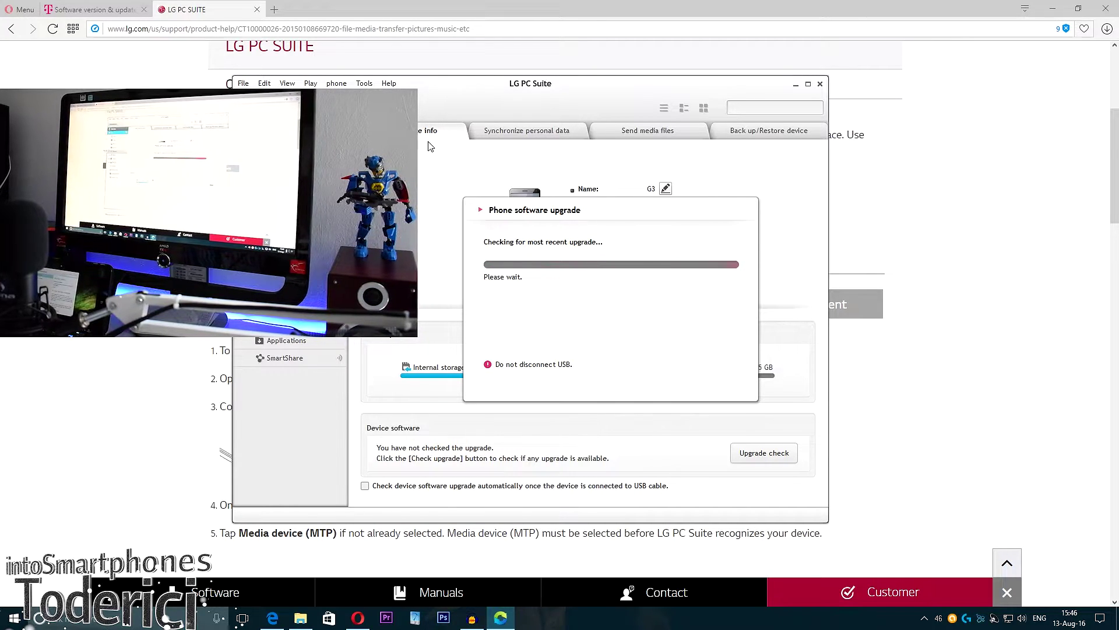
Switch back to T-Mobile's update document in the browser and examine the D85130e entry in the software version table
{"action": "left_click", "coordinate": [105, 13]}
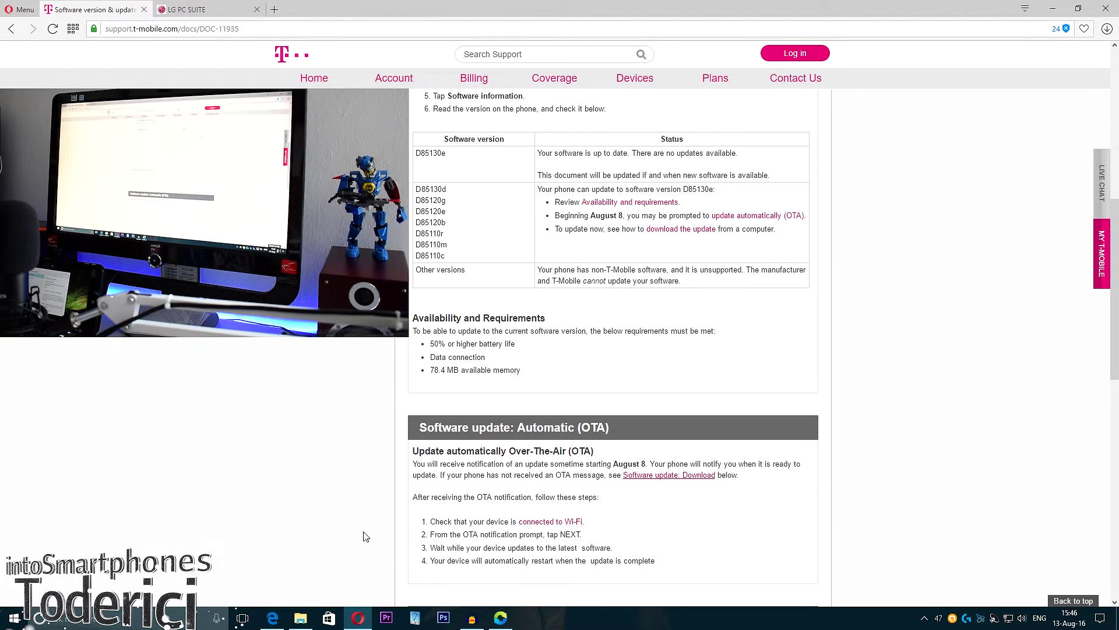
{"action": "left_click", "coordinate": [501, 618]}
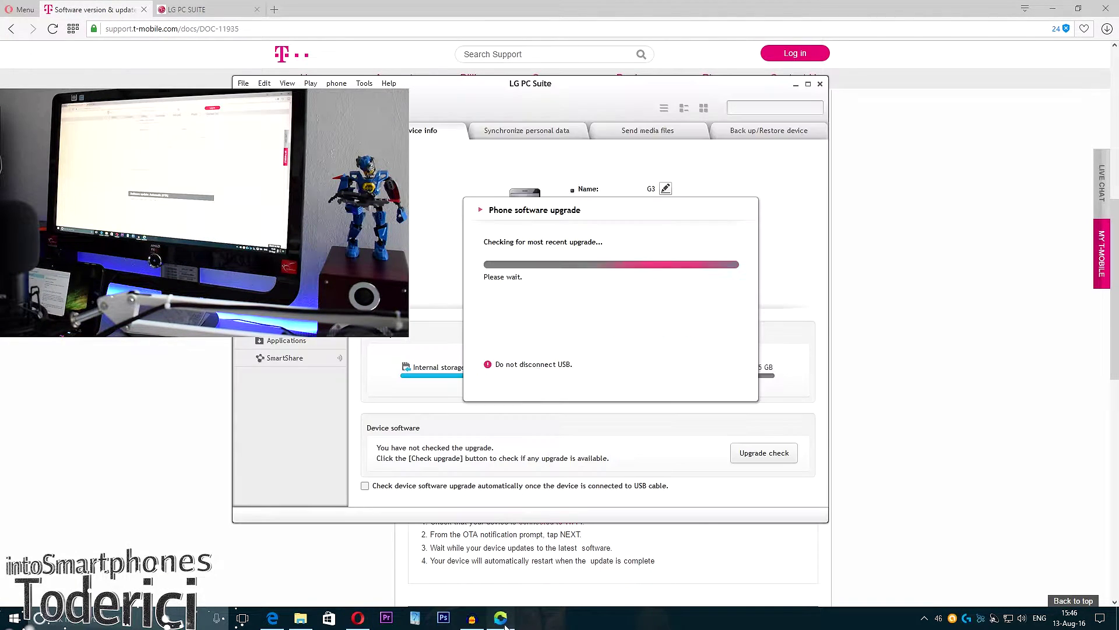
{"action": "left_click", "coordinate": [843, 285]}
{"action": "scroll", "coordinate": [555, 350], "scroll_direction": "up", "scroll_amount": 1}
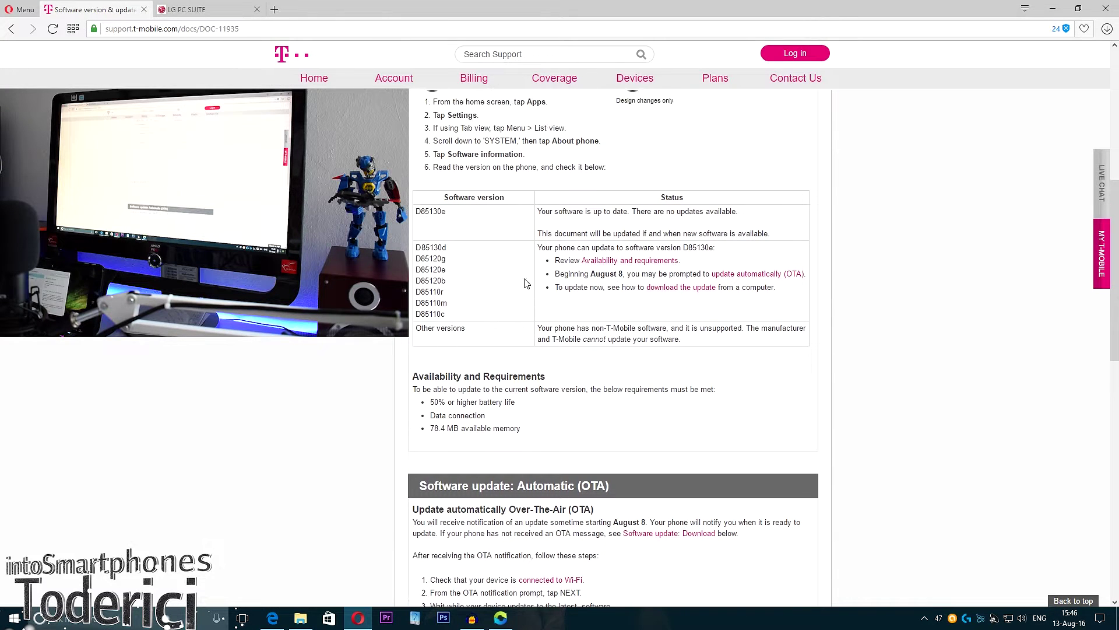
{"action": "double_click", "coordinate": [474, 217]}
{"action": "left_click", "coordinate": [469, 218]}
{"action": "double_click", "coordinate": [469, 216]}
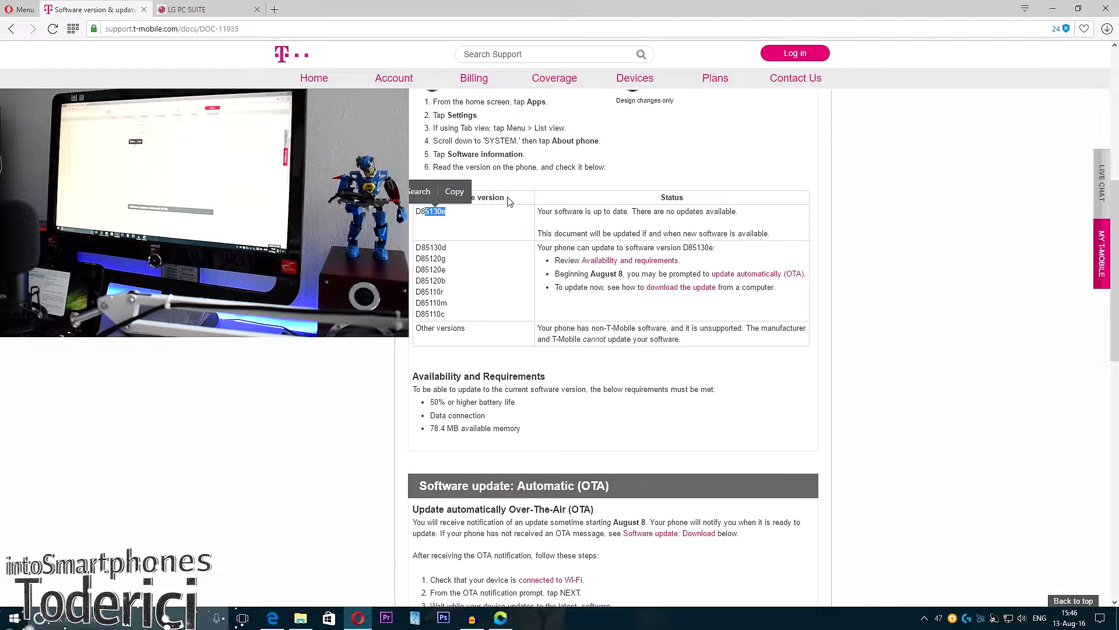
Compare the current and latest versions in LG PC Suite's upgrade dialog with the software version table in T-Mobile's document
{"action": "left_click_drag", "start_coordinate": [506, 198], "coordinate": [455, 198]}
{"action": "left_click", "coordinate": [487, 240]}
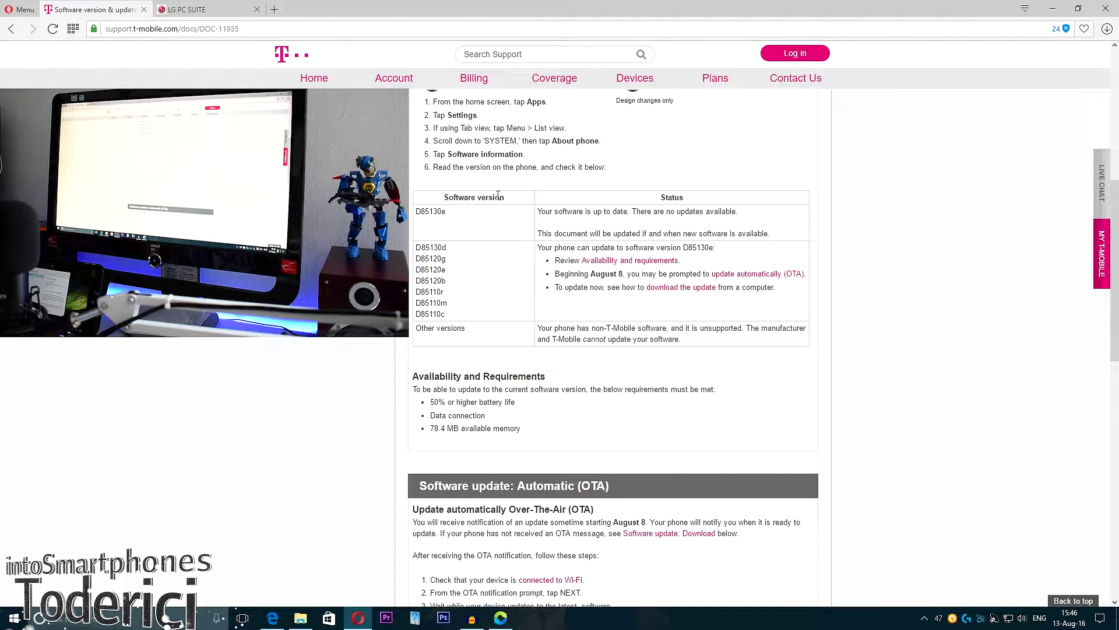
{"action": "left_click", "coordinate": [500, 618]}
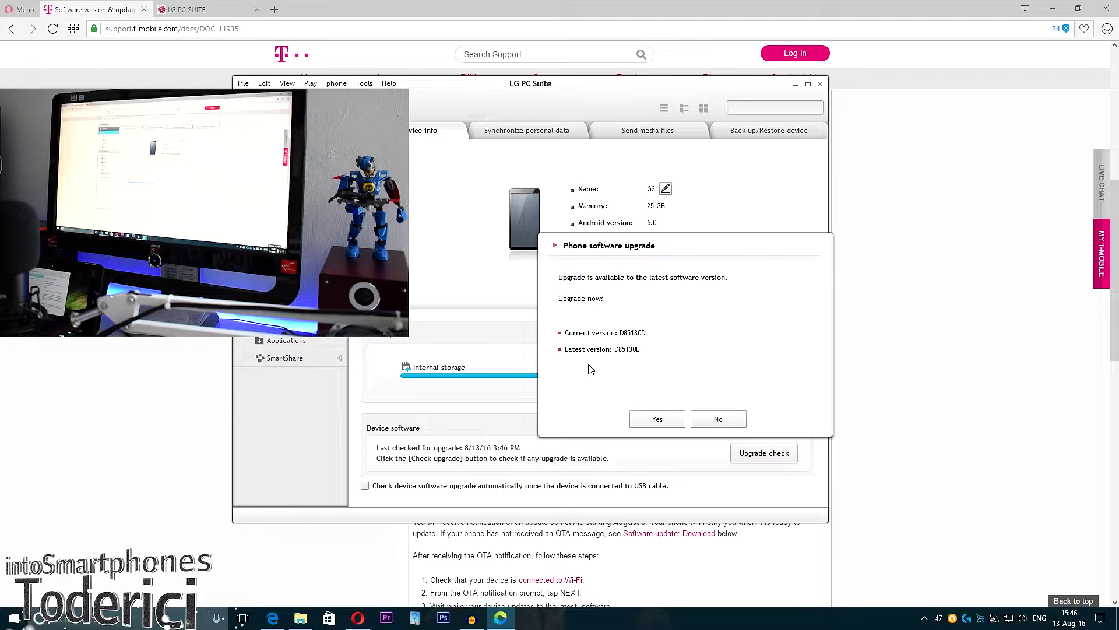
{"action": "key", "text": "alt+Tab"}
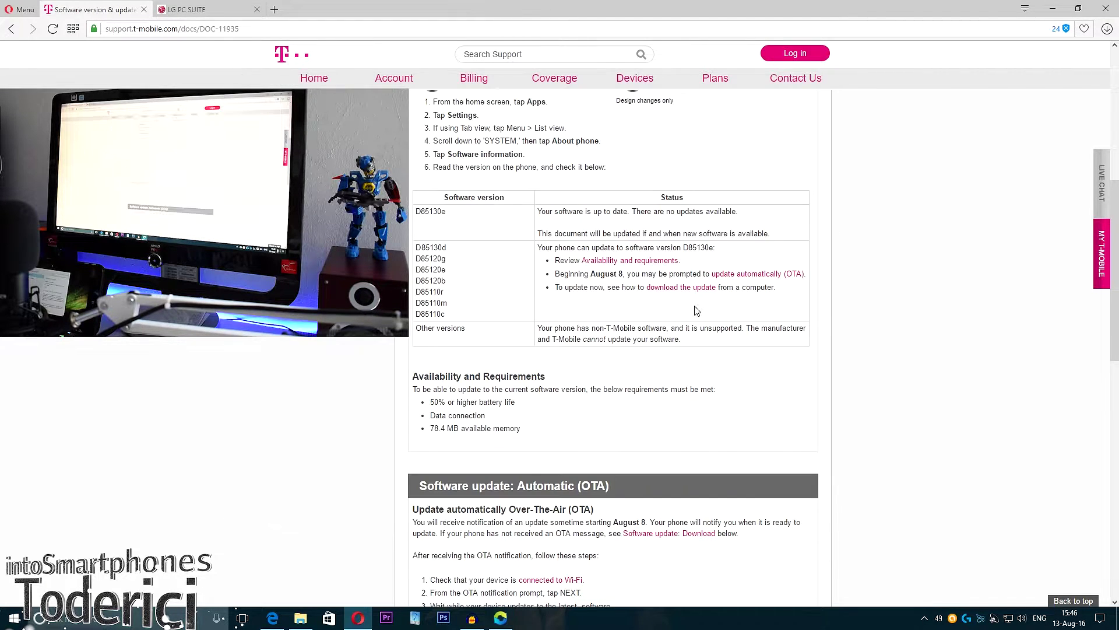
{"action": "left_click_drag", "start_coordinate": [452, 247], "coordinate": [421, 213]}
{"action": "key", "text": "alt+Tab"}
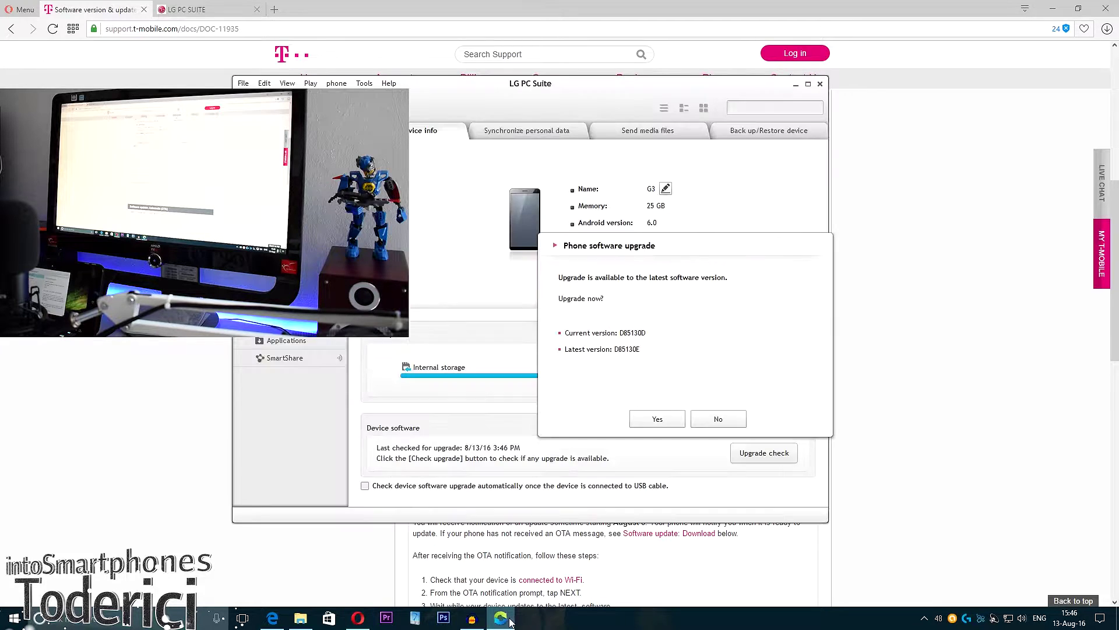
Accept the offered phone software upgrade and try to run it without a backup
{"action": "left_click", "coordinate": [658, 421]}
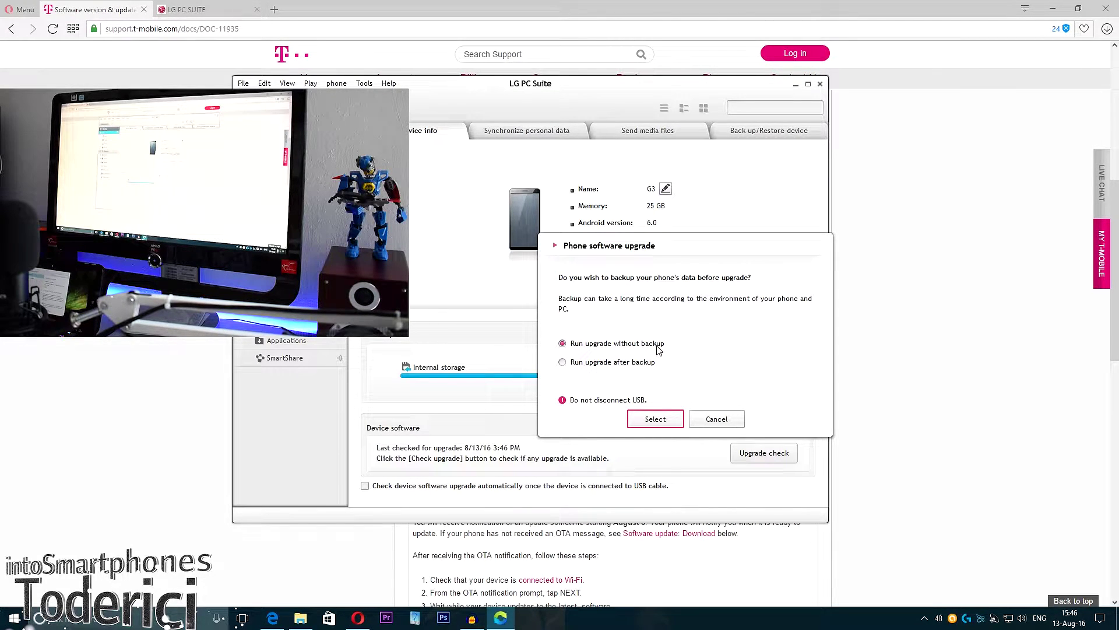
{"action": "left_click", "coordinate": [653, 421]}
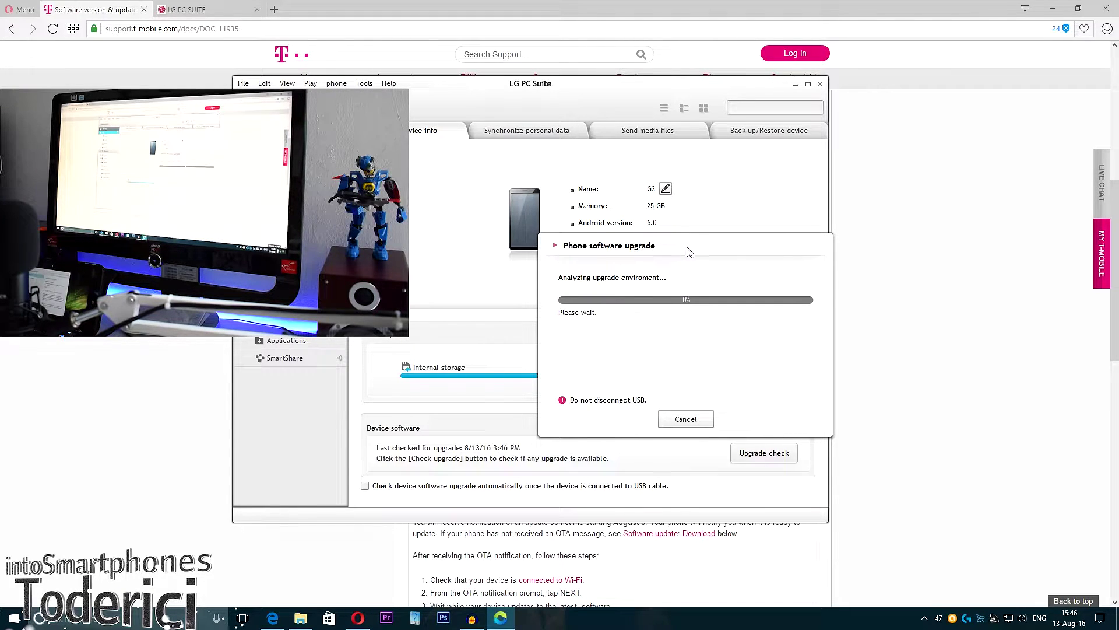
{"action": "left_click_drag", "start_coordinate": [688, 247], "coordinate": [733, 260]}
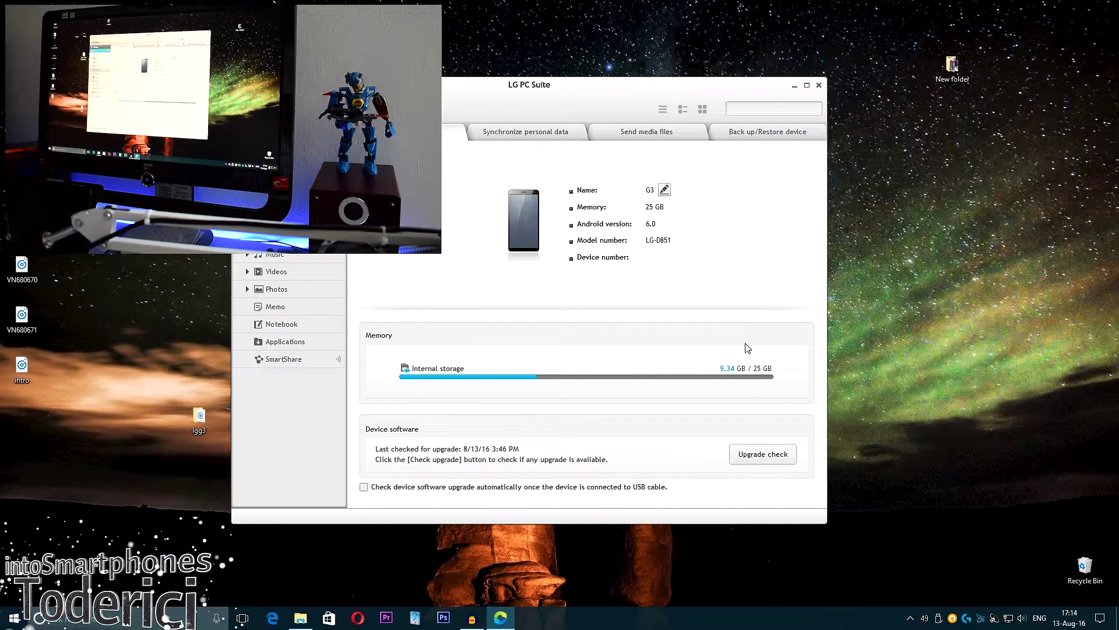
Run a new upgrade check for the G3, accept the upgrade to D85130E, and start it without a backup
{"action": "left_click", "coordinate": [758, 454]}
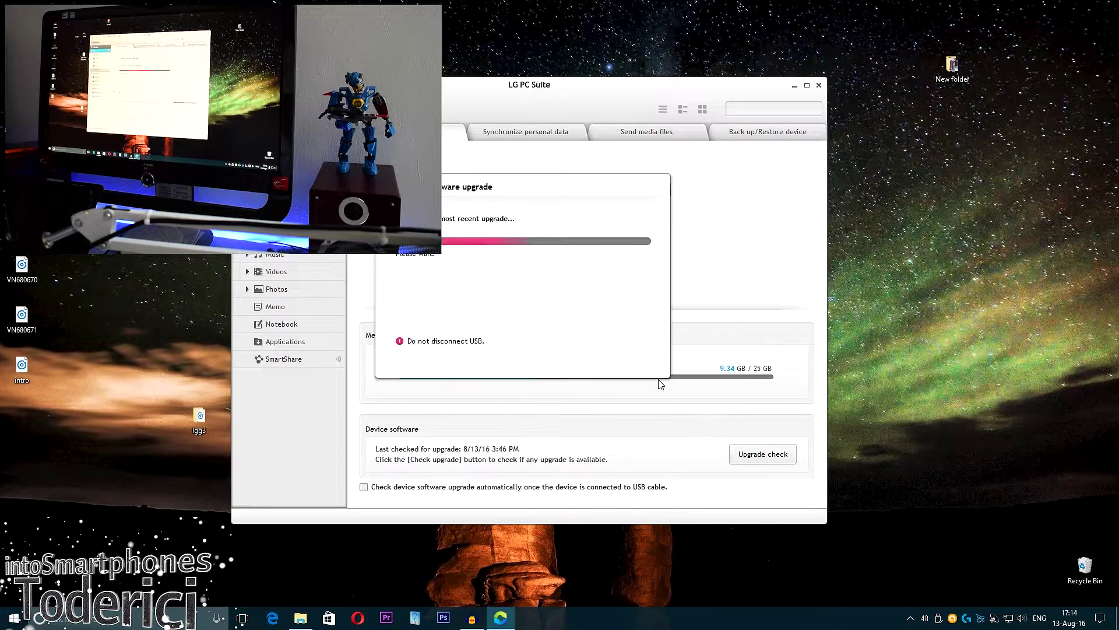
{"action": "left_click_drag", "start_coordinate": [558, 190], "coordinate": [647, 230]}
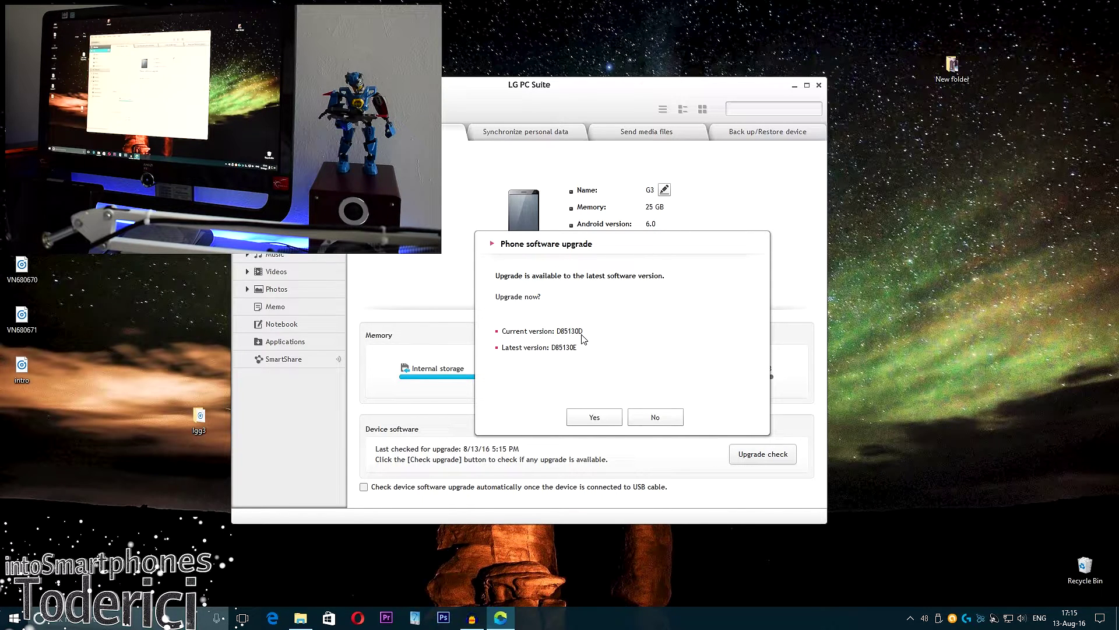
{"action": "left_click", "coordinate": [602, 420]}
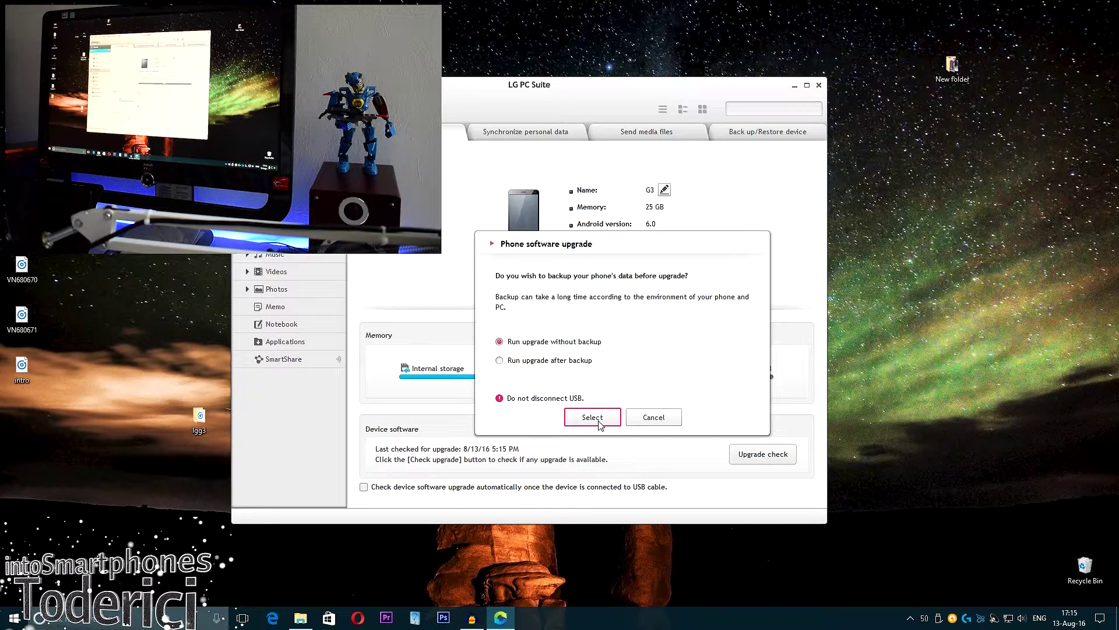
{"action": "left_click", "coordinate": [599, 420]}
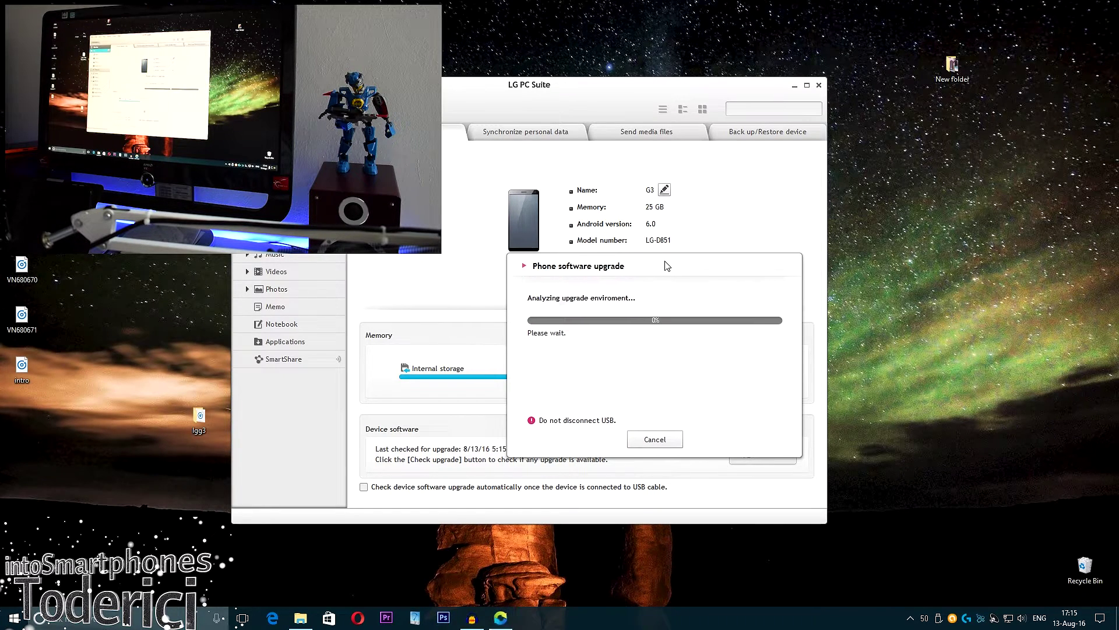
Wait for the phone software upgrade to finish and dismiss the completion notice
{"action": "left_click_drag", "start_coordinate": [667, 266], "coordinate": [699, 264]}
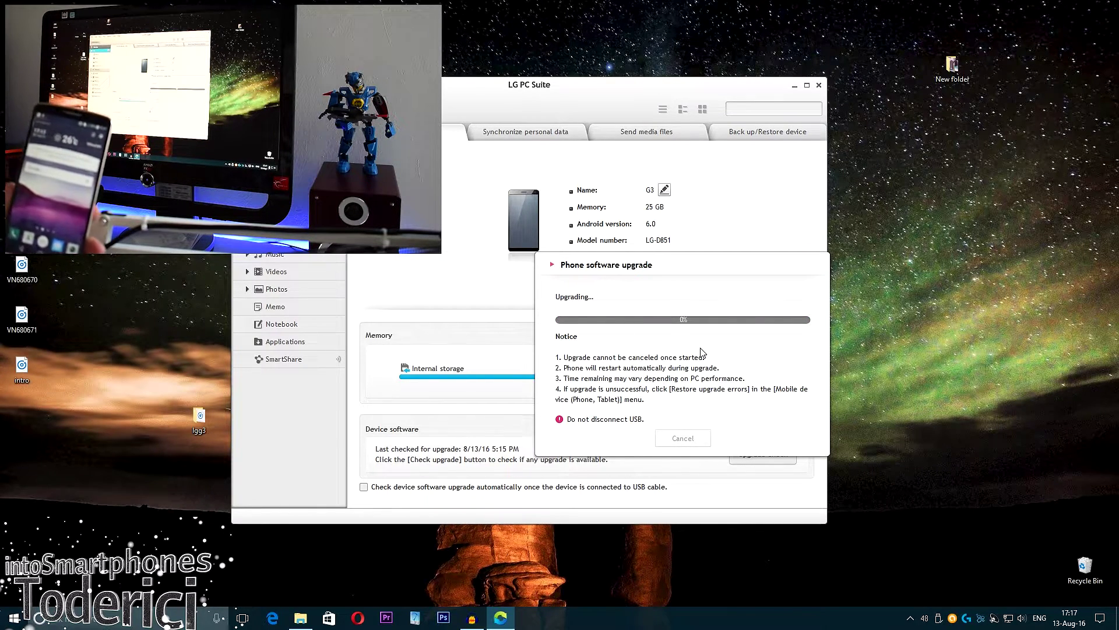
{"action": "mouse_move", "coordinate": [728, 267]}
{"action": "left_mouse_down"}
{"action": "mouse_move", "coordinate": [754, 272]}
{"action": "mouse_move", "coordinate": [749, 261]}
{"action": "left_mouse_up"}
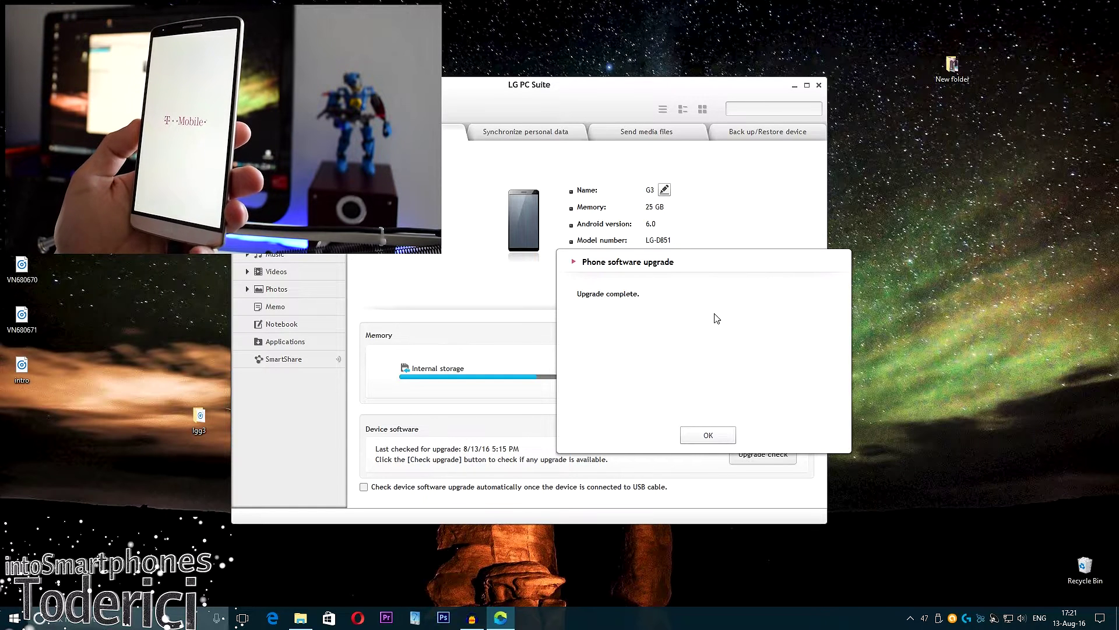
{"action": "left_click", "coordinate": [708, 436]}
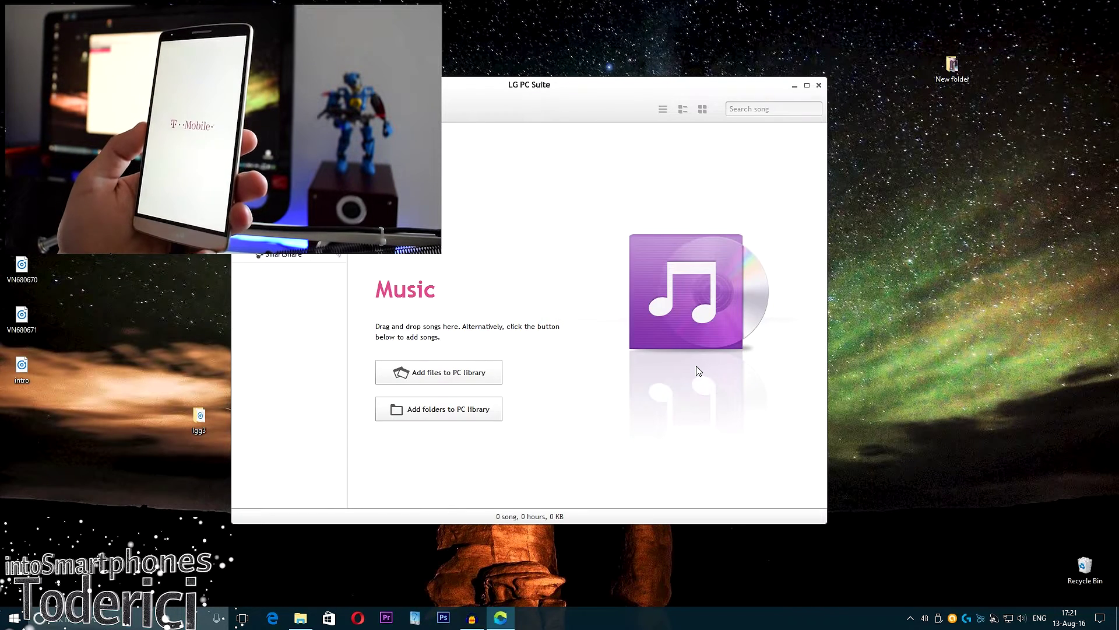